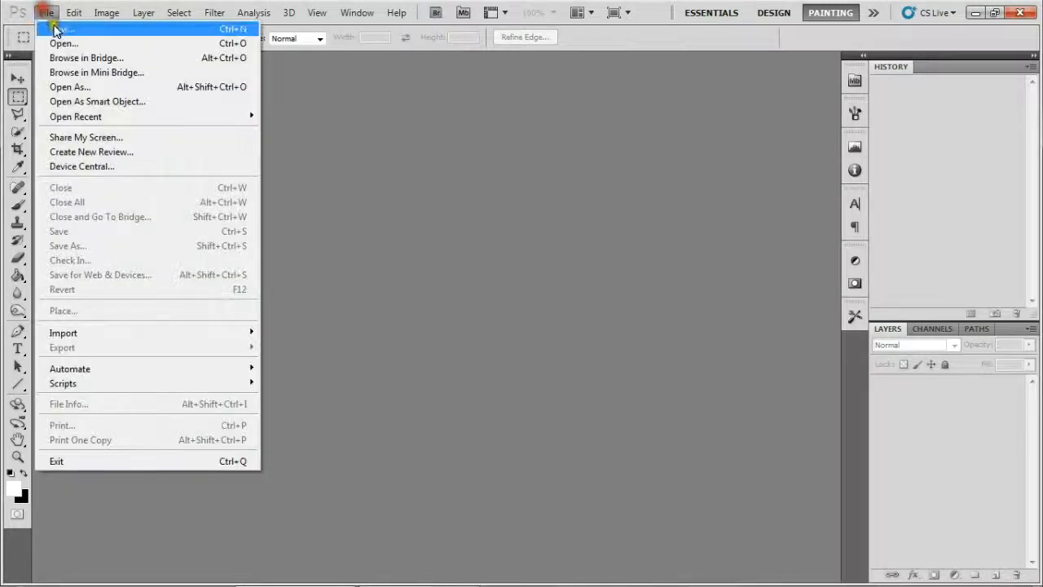
Open the raw photo 20140530_IMG_999_92.CR2 from the Images folder for raw processing
click(63, 41)
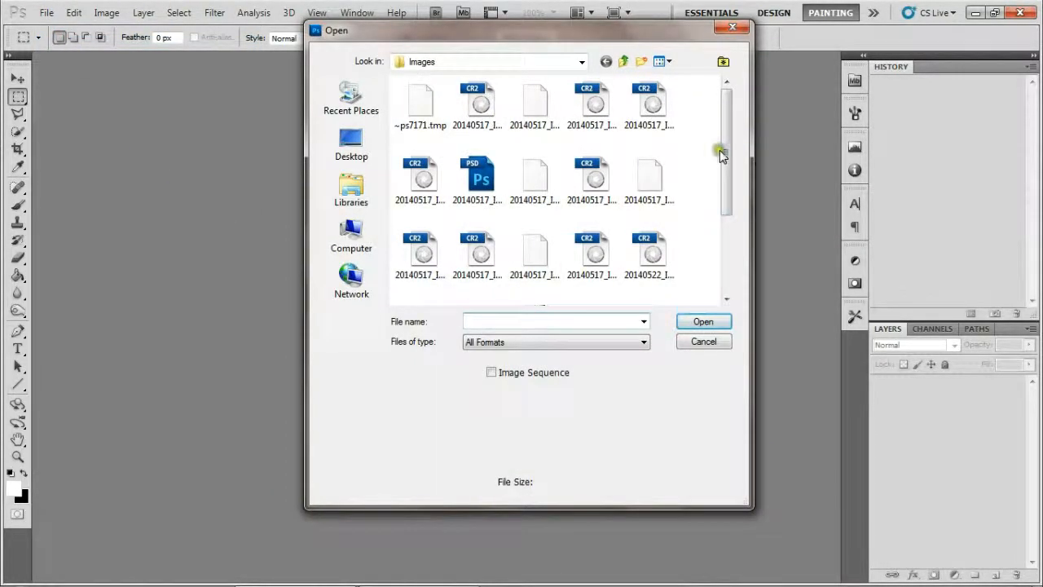
drag(722, 146, 721, 224)
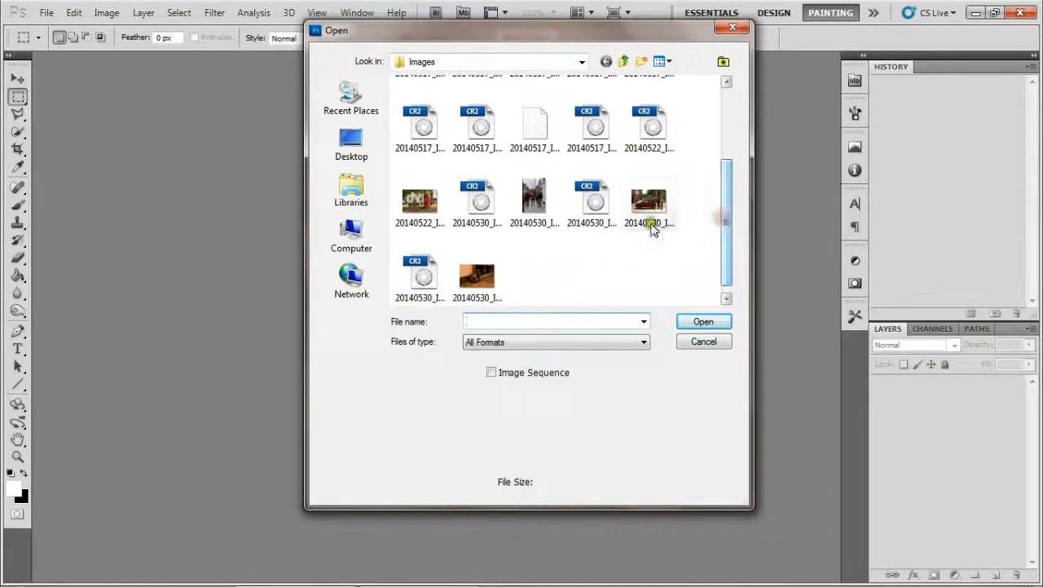
click(429, 213)
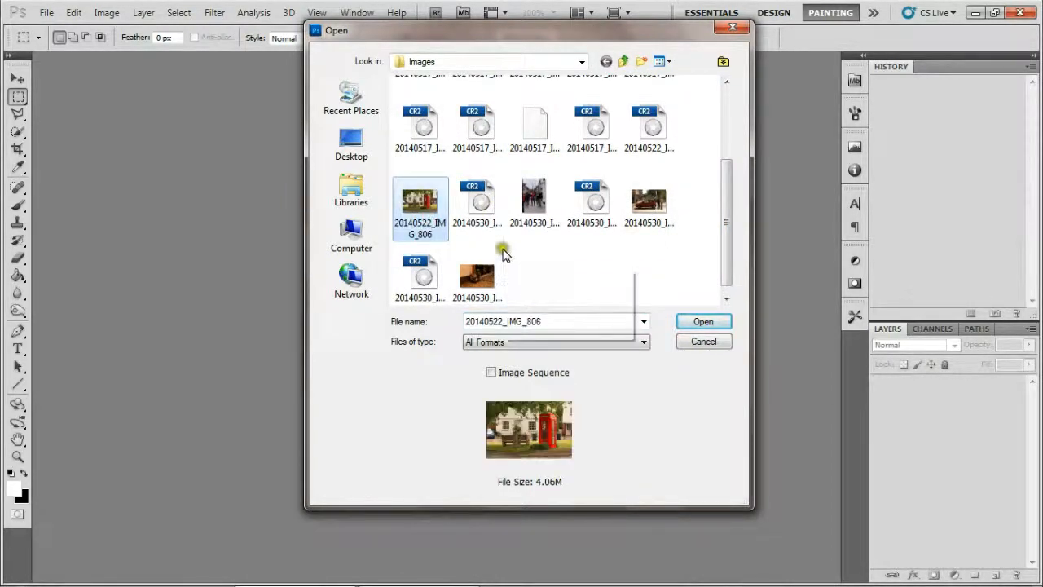
click(423, 275)
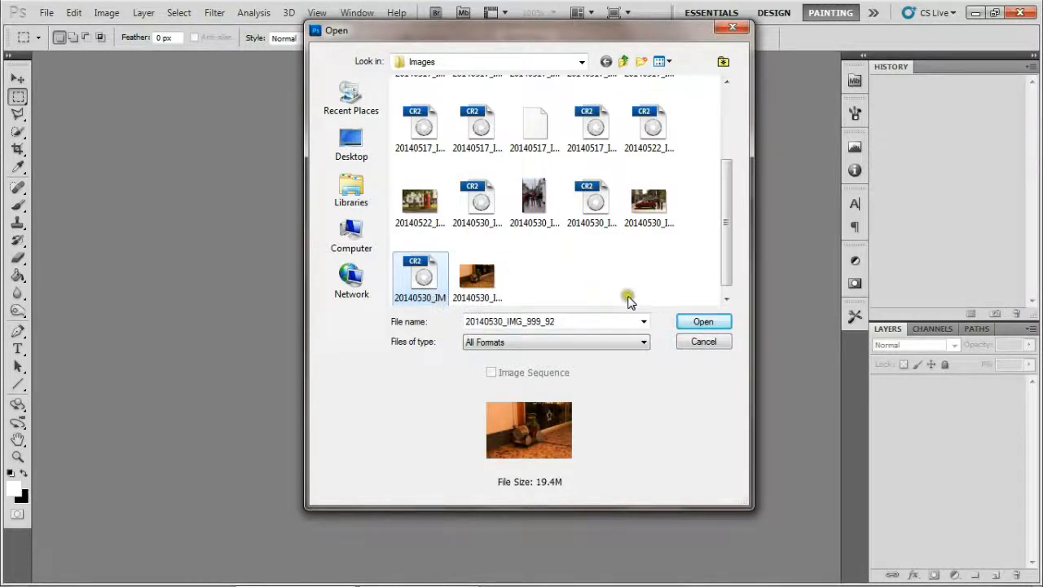
click(621, 414)
click(703, 321)
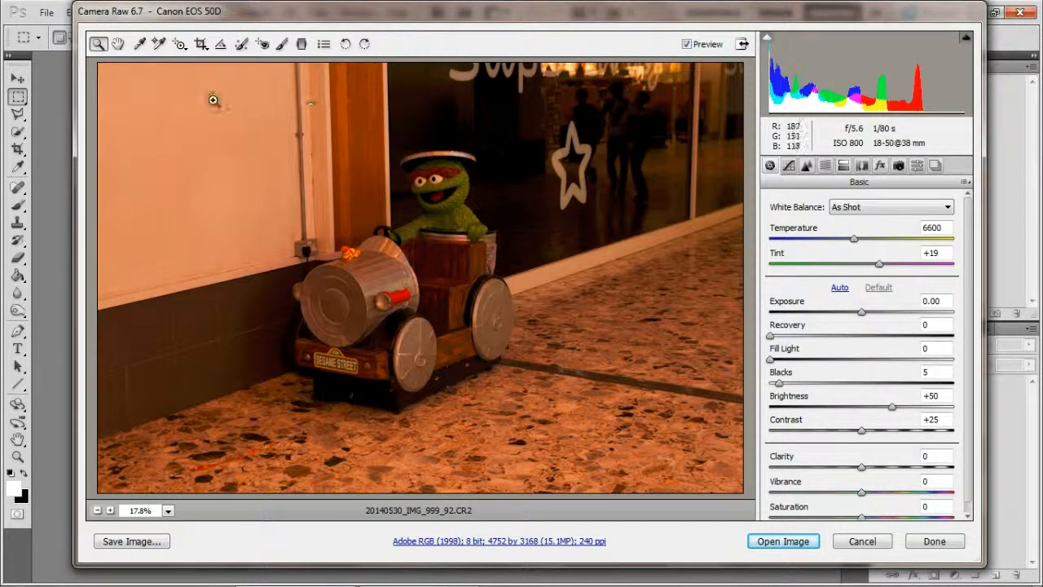
Look through the raw adjustment categories from Tone Curve to Effects, ending back at the Basic settings
click(788, 166)
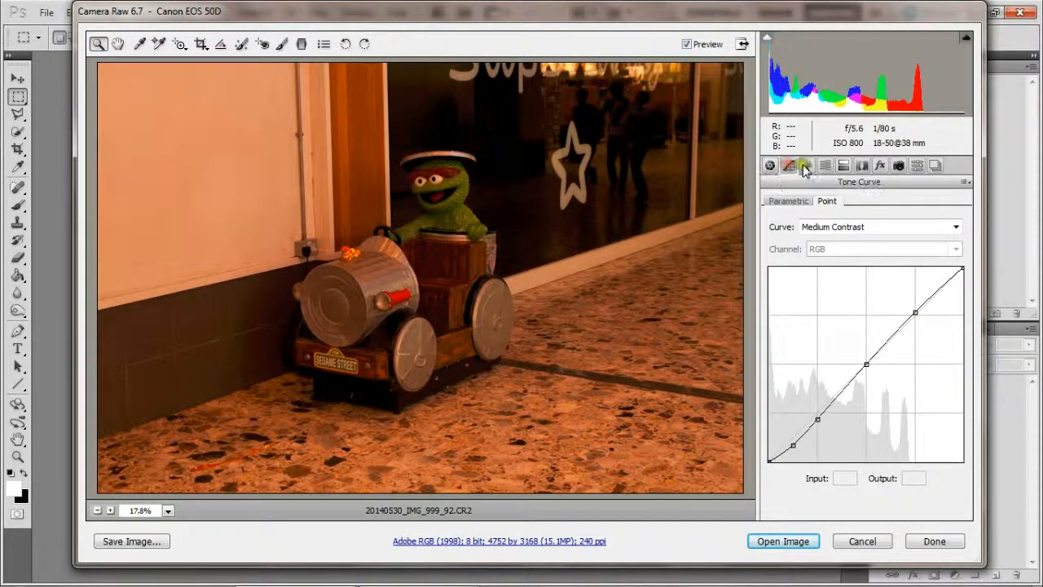
click(805, 166)
click(824, 166)
click(844, 166)
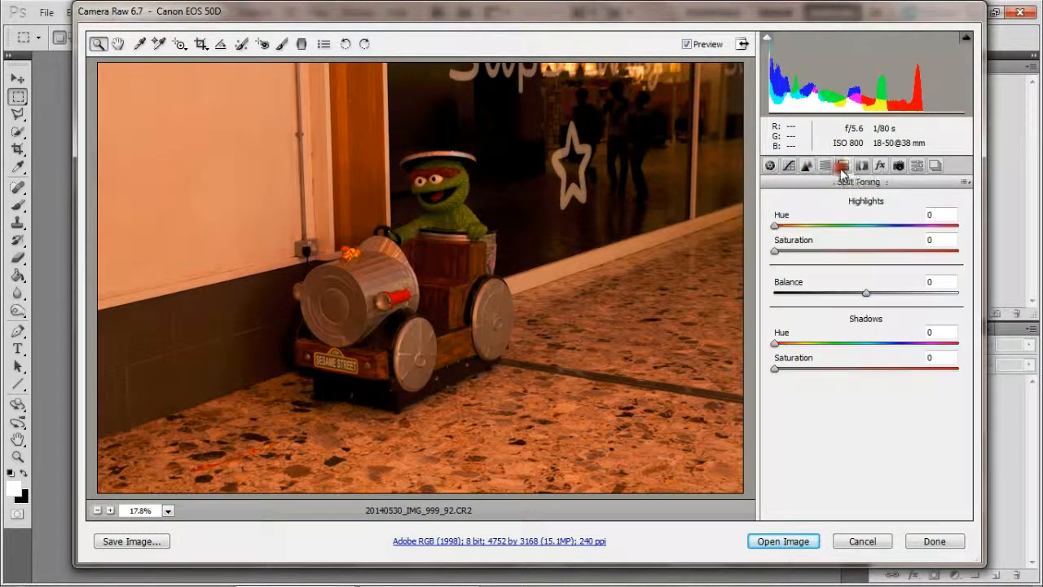
click(861, 167)
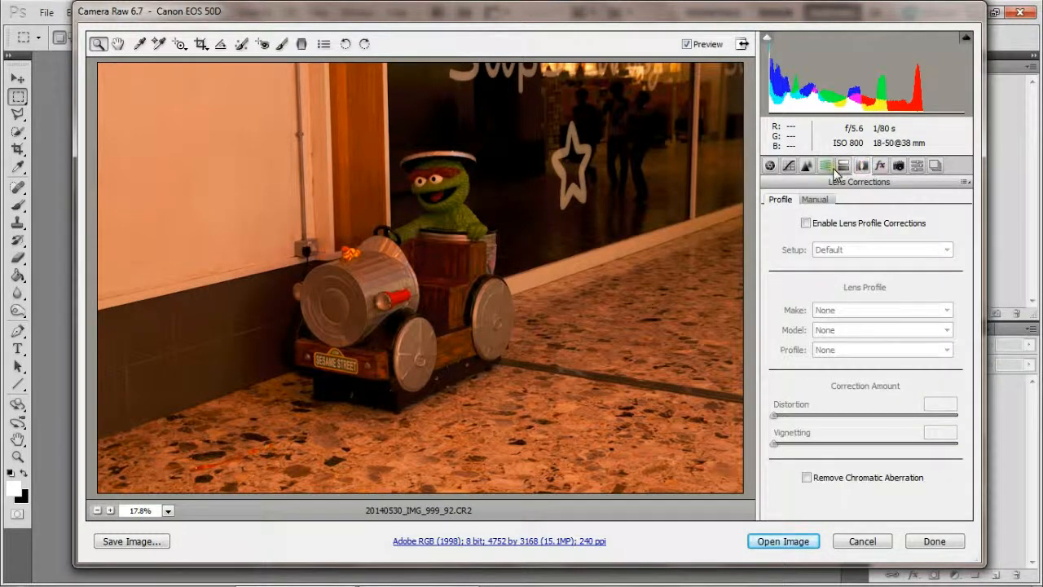
click(878, 166)
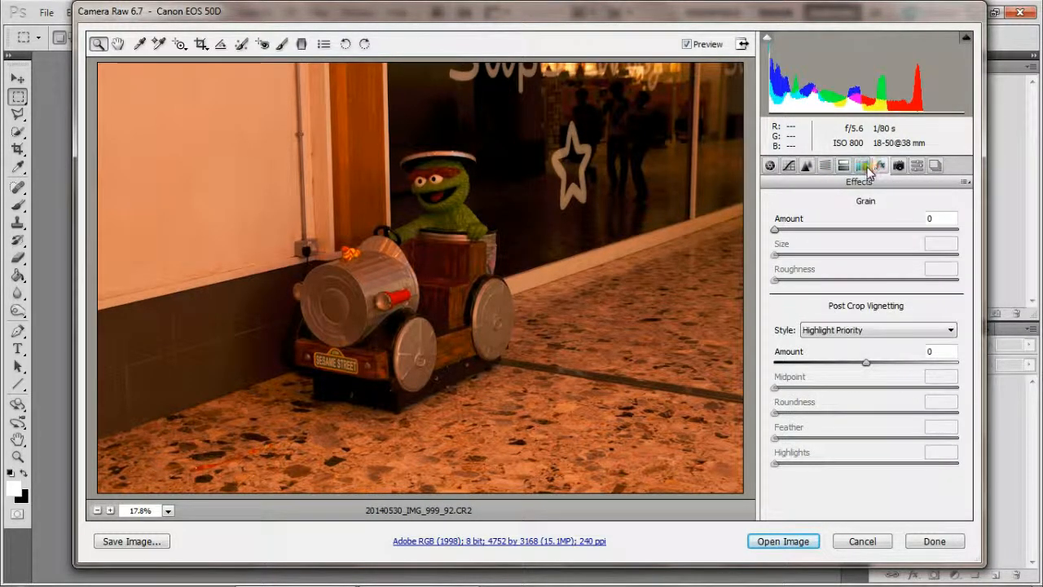
click(857, 167)
click(844, 167)
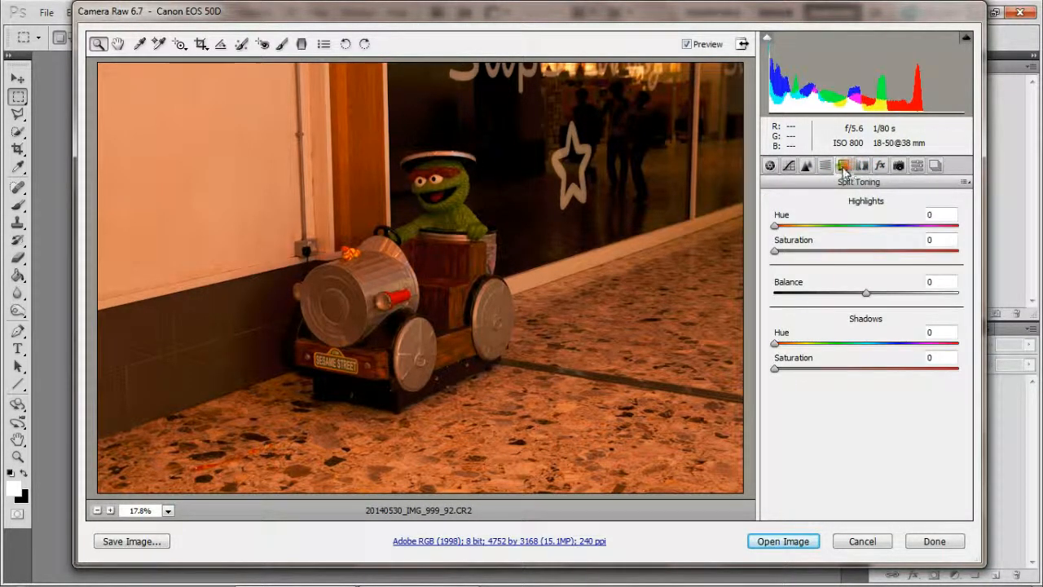
click(826, 167)
click(807, 167)
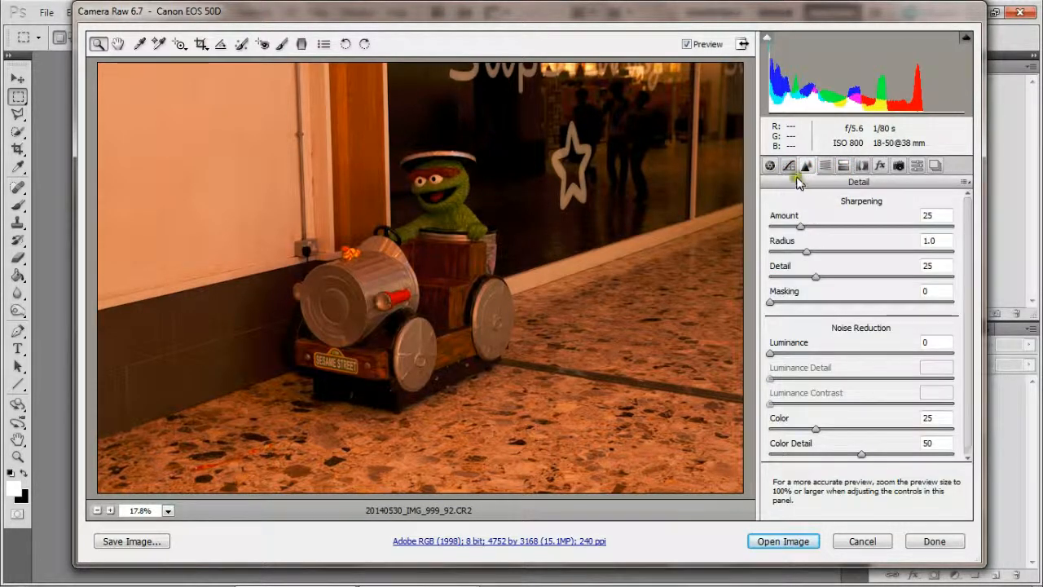
click(789, 167)
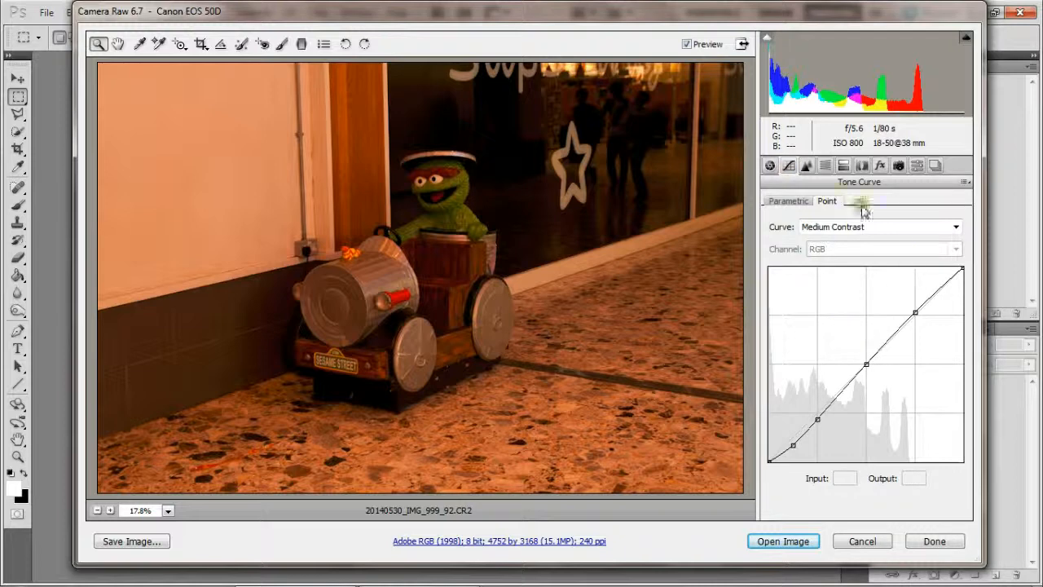
click(771, 167)
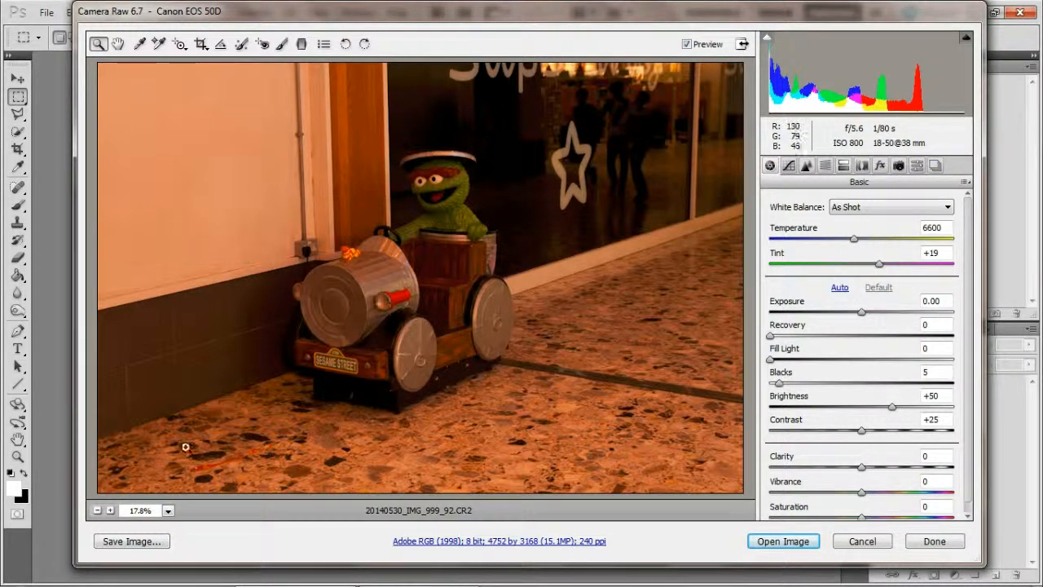
Inspect the green puppet and train at 100% magnification, and return to the whole photo fitted in view
click(167, 510)
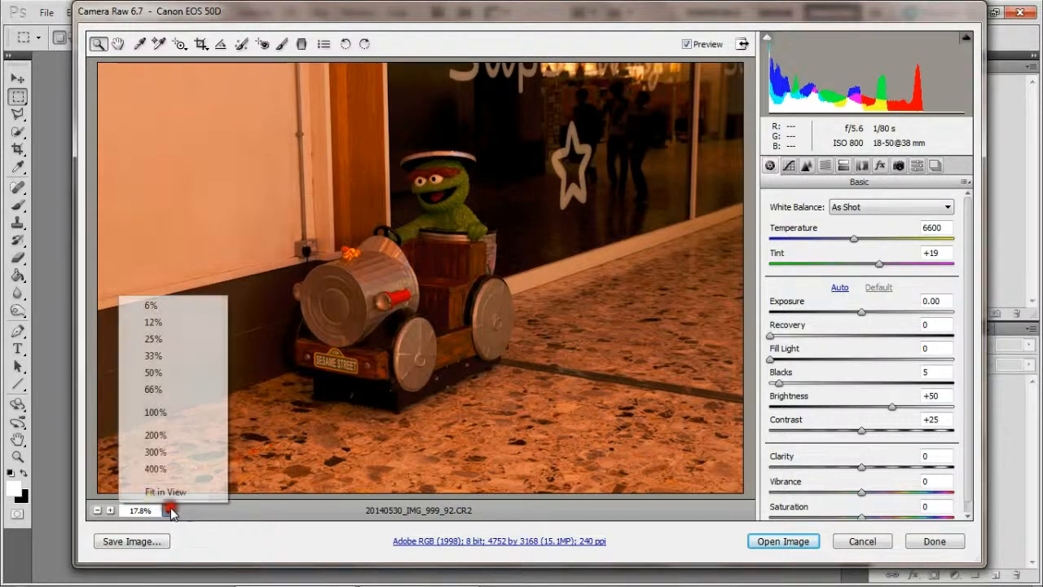
click(156, 411)
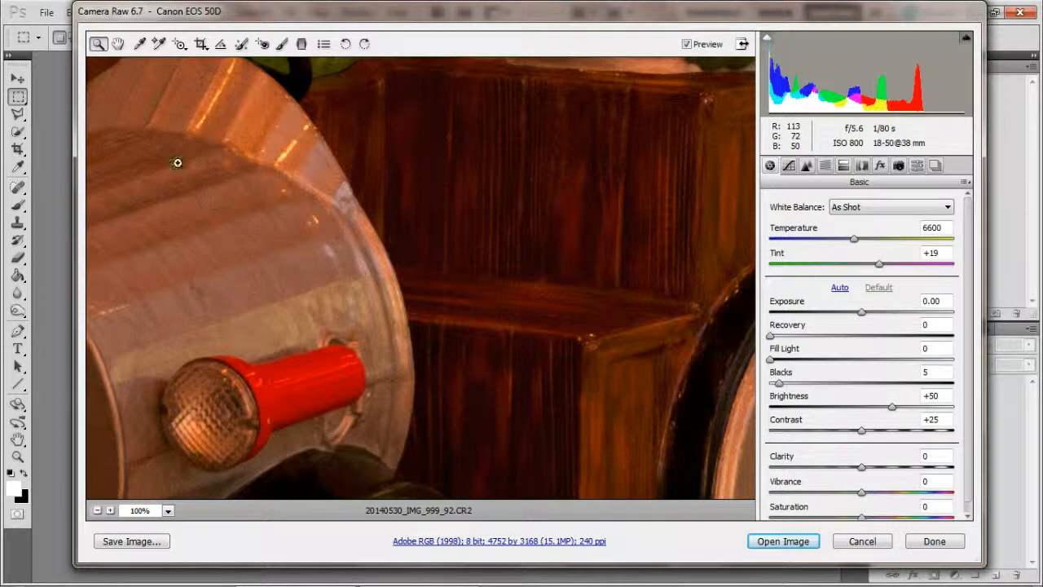
click(118, 43)
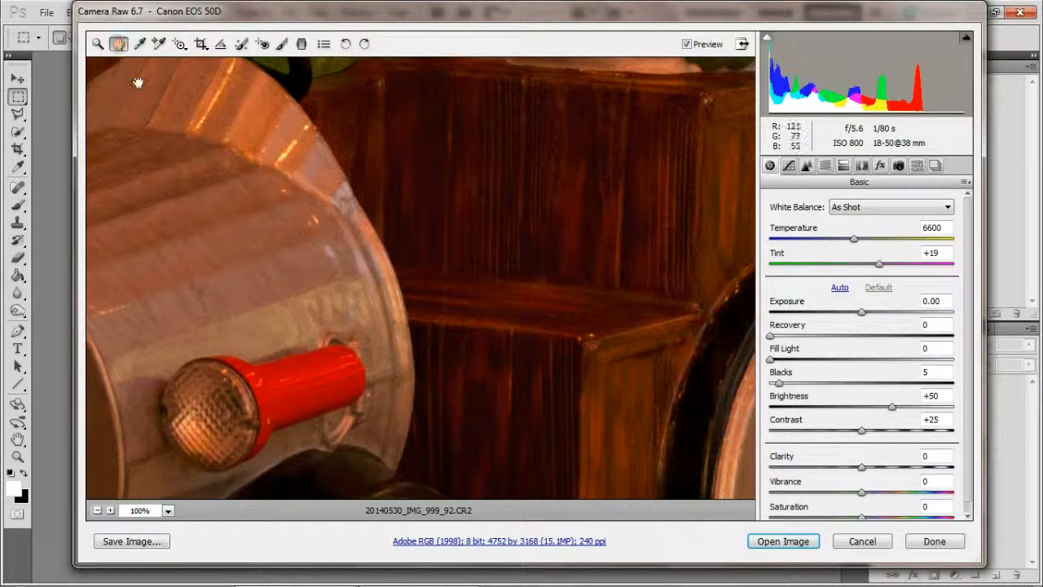
drag(278, 334, 248, 496)
drag(434, 172, 396, 332)
drag(407, 274, 600, 204)
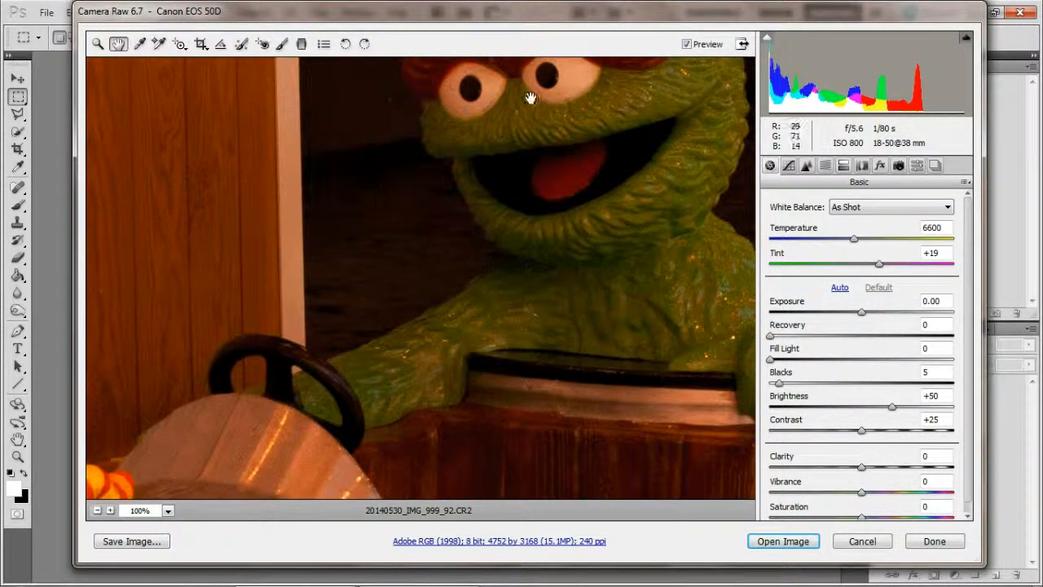
click(98, 43)
click(117, 44)
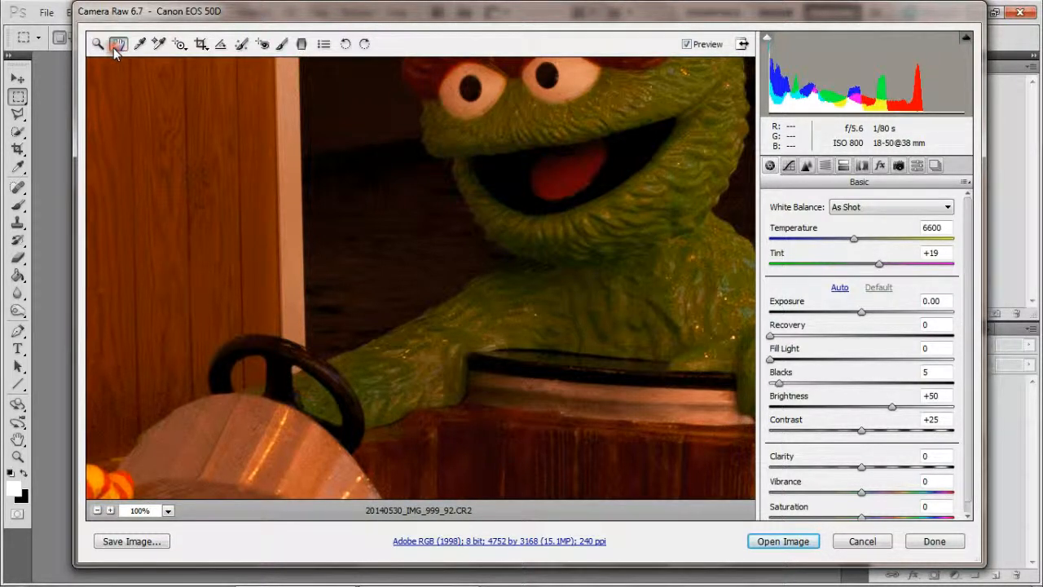
click(96, 510)
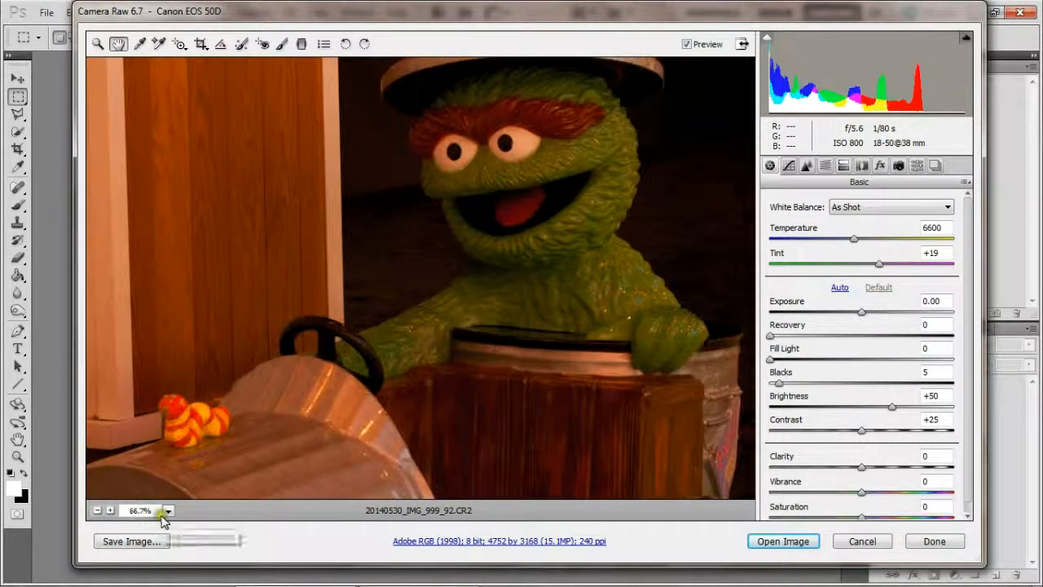
click(167, 510)
click(171, 491)
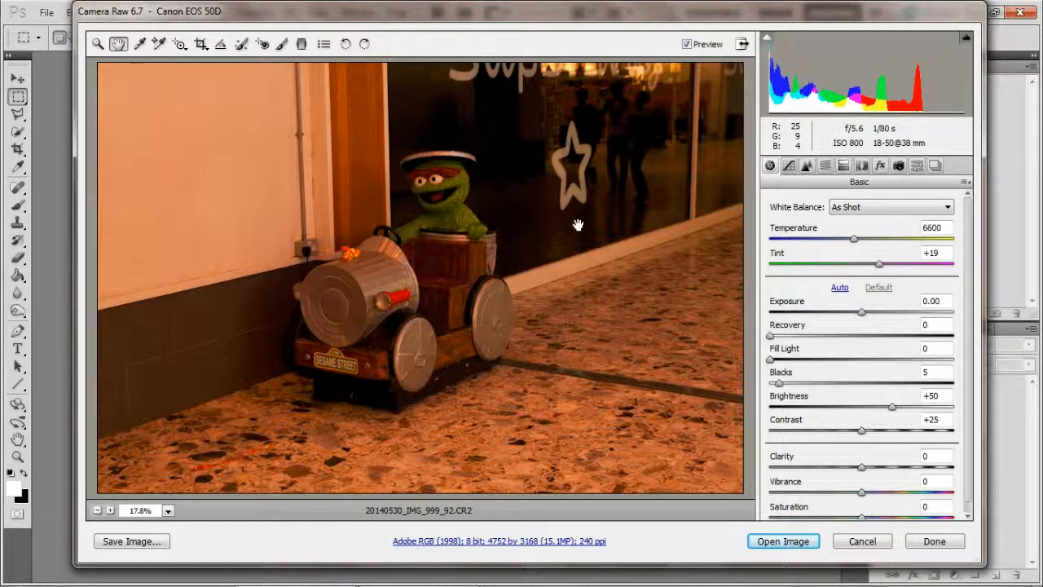
Set the white balance temperature to 4900 and the tint to +3
click(803, 214)
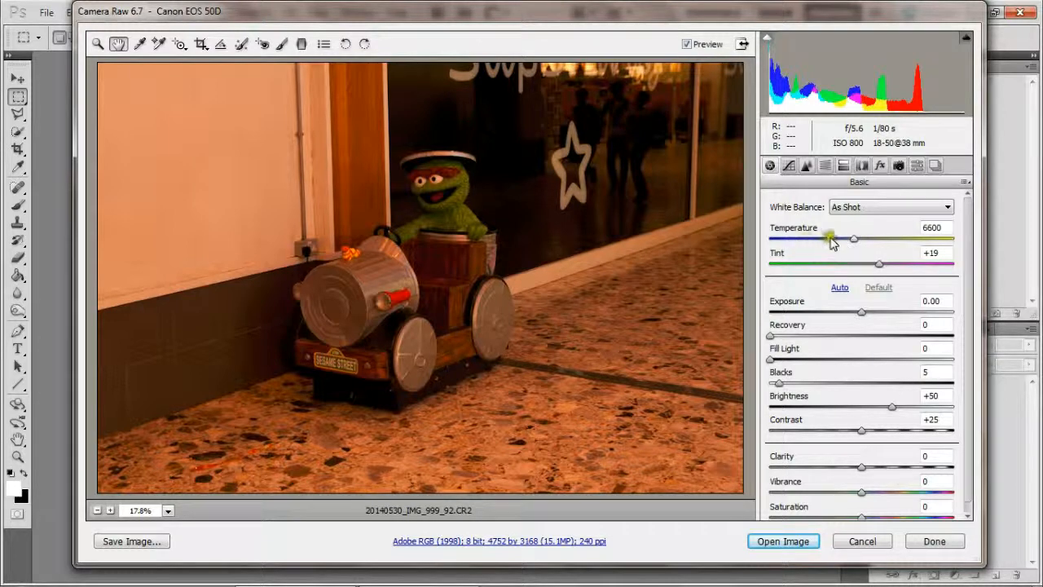
drag(854, 241, 825, 250)
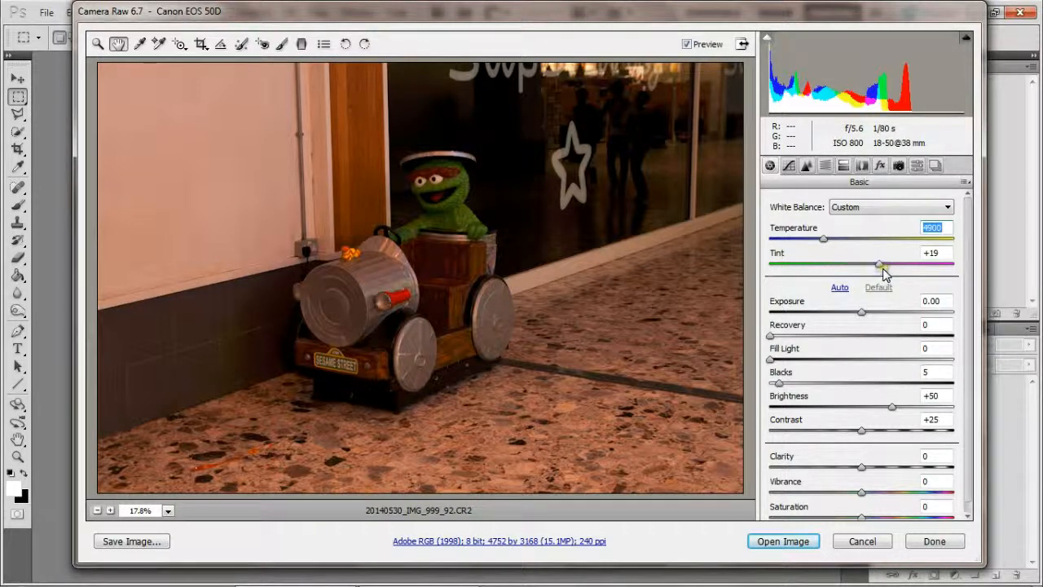
drag(880, 269, 865, 269)
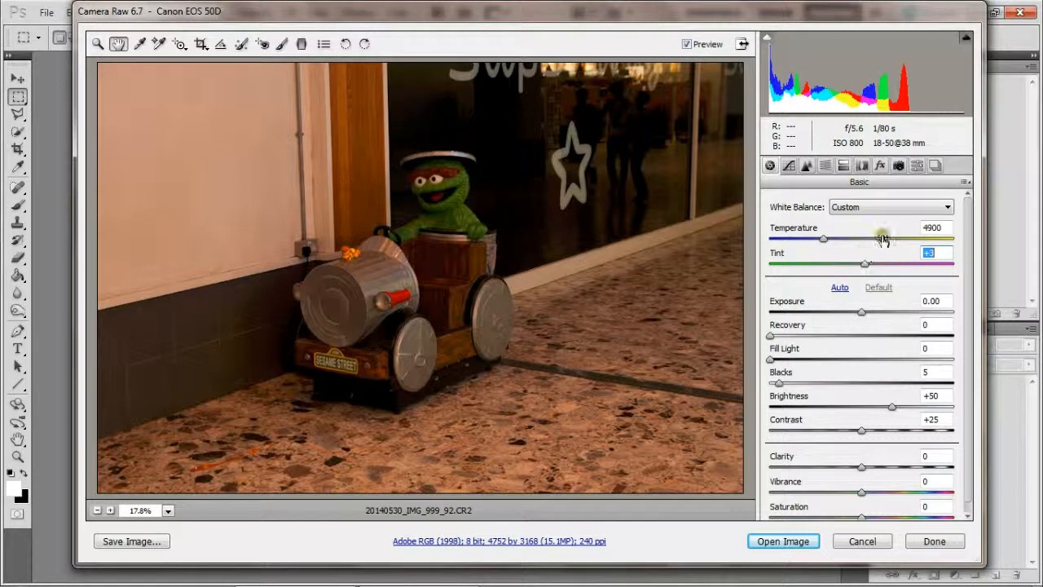
Try the Daylight, Shade and Tungsten white balance presets on the photo
click(947, 208)
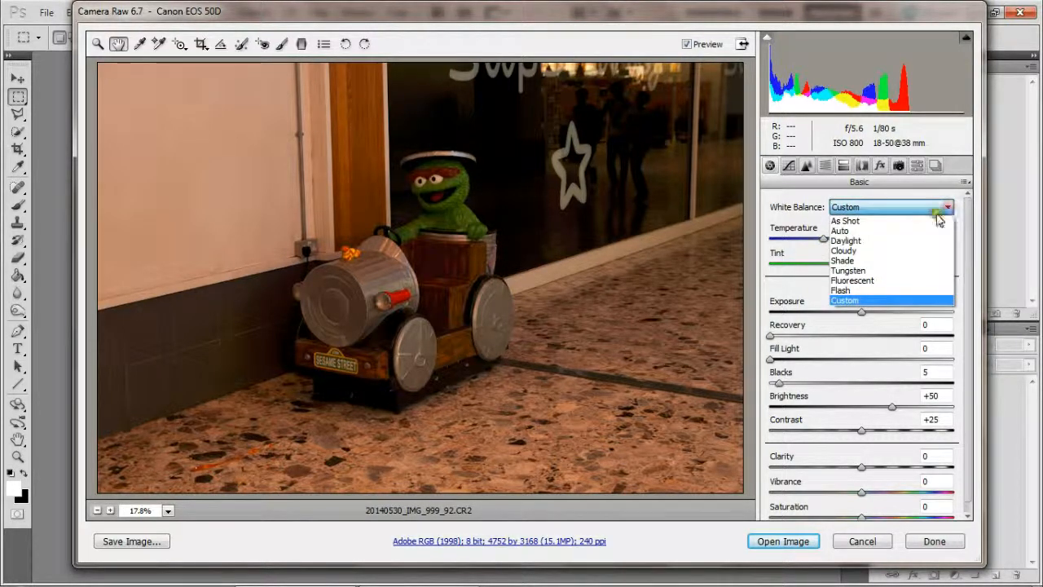
click(903, 242)
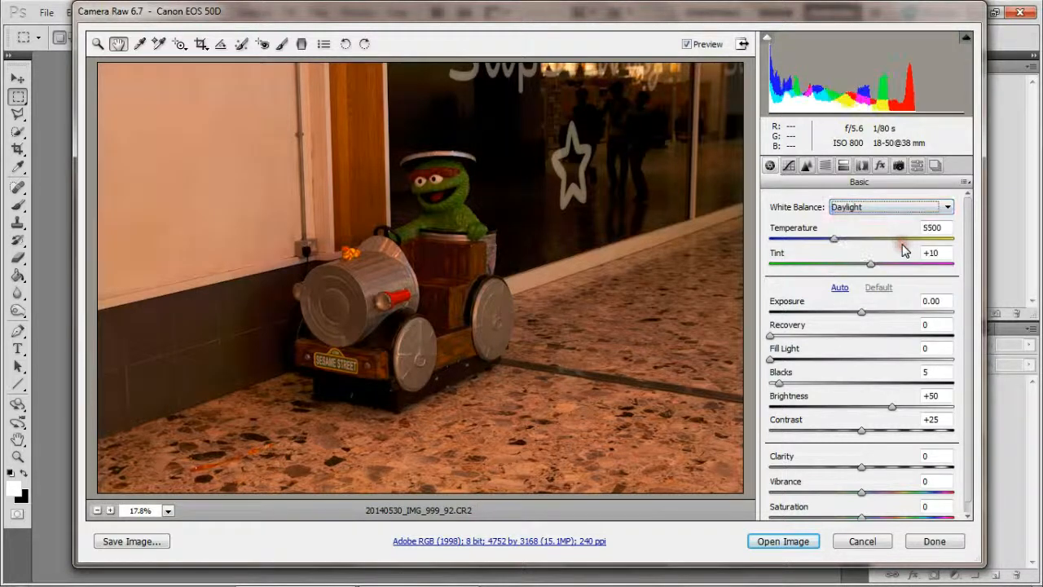
click(945, 207)
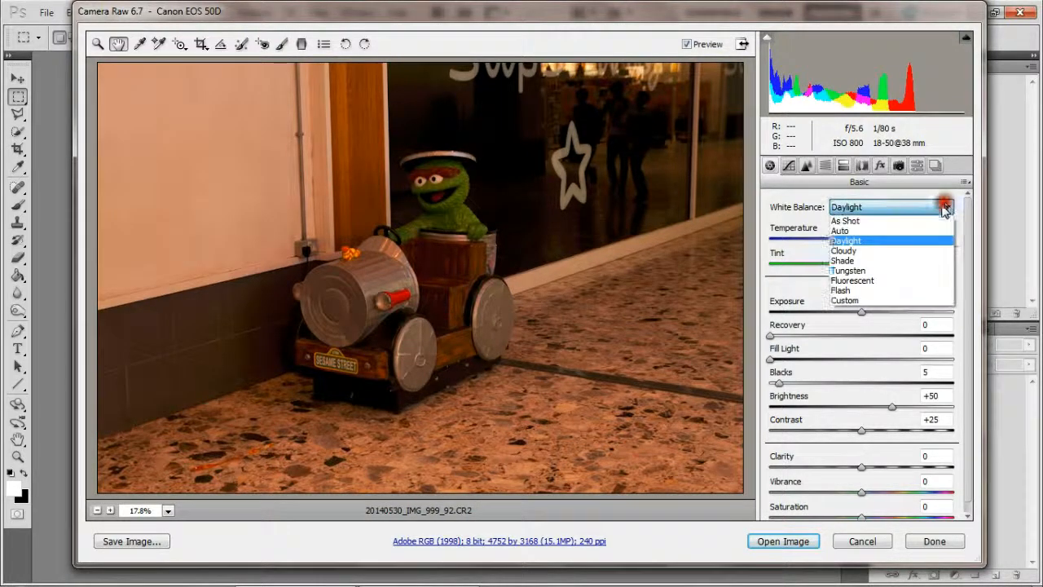
click(906, 261)
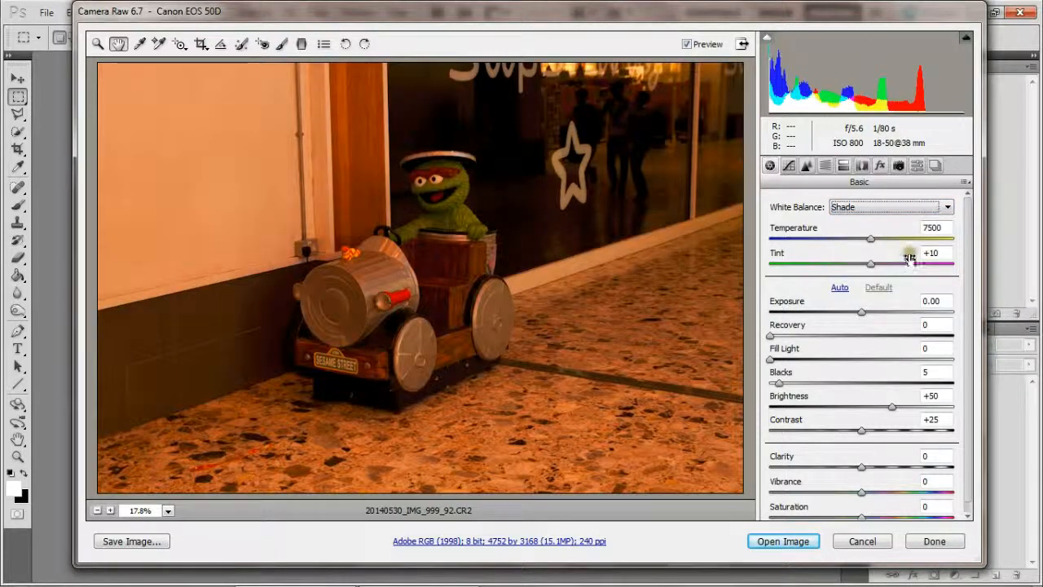
click(946, 208)
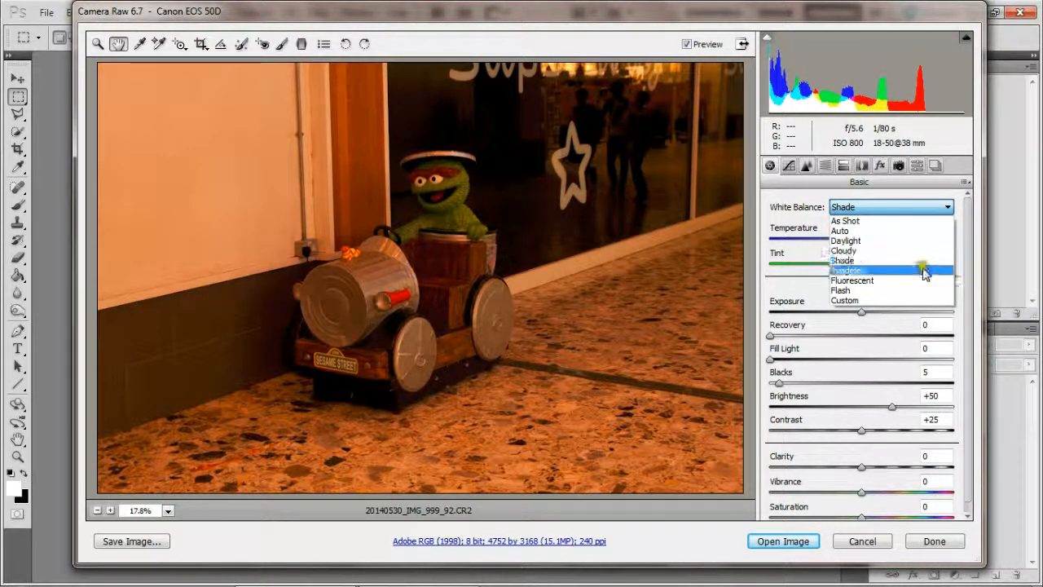
click(866, 270)
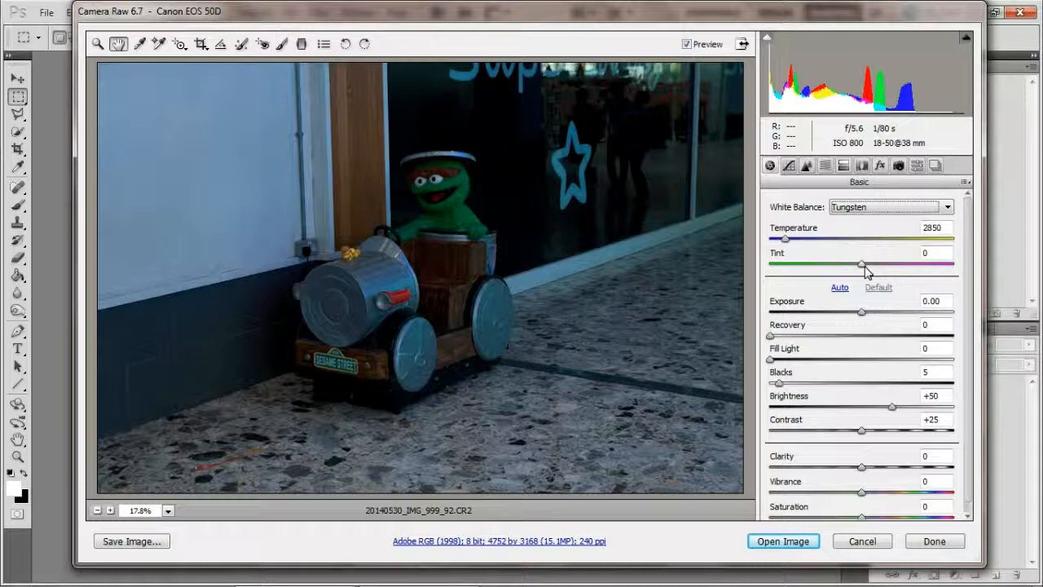
Apply the Fluorescent white balance preset and set the tint to +8
click(944, 204)
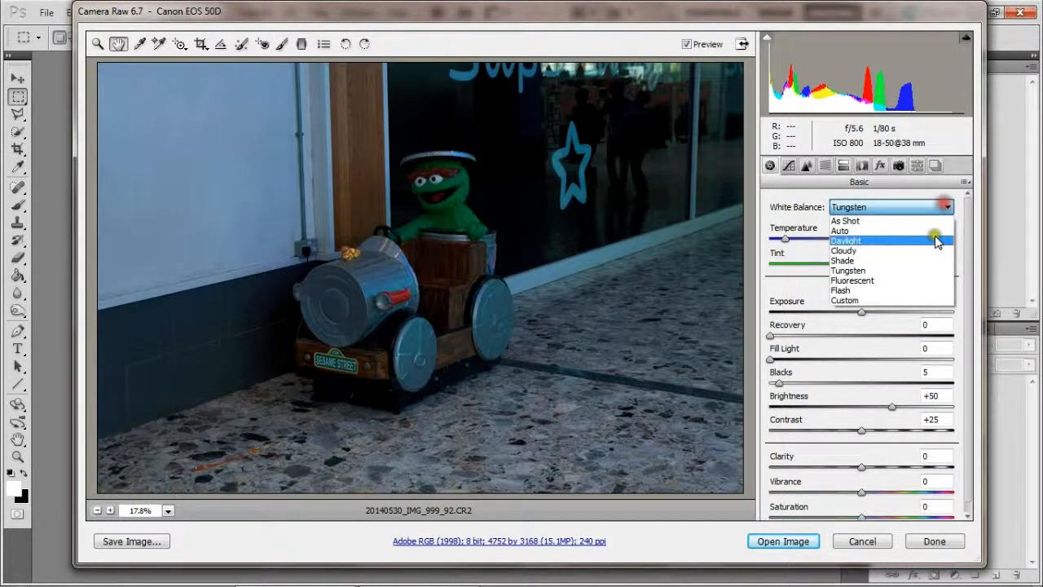
click(929, 281)
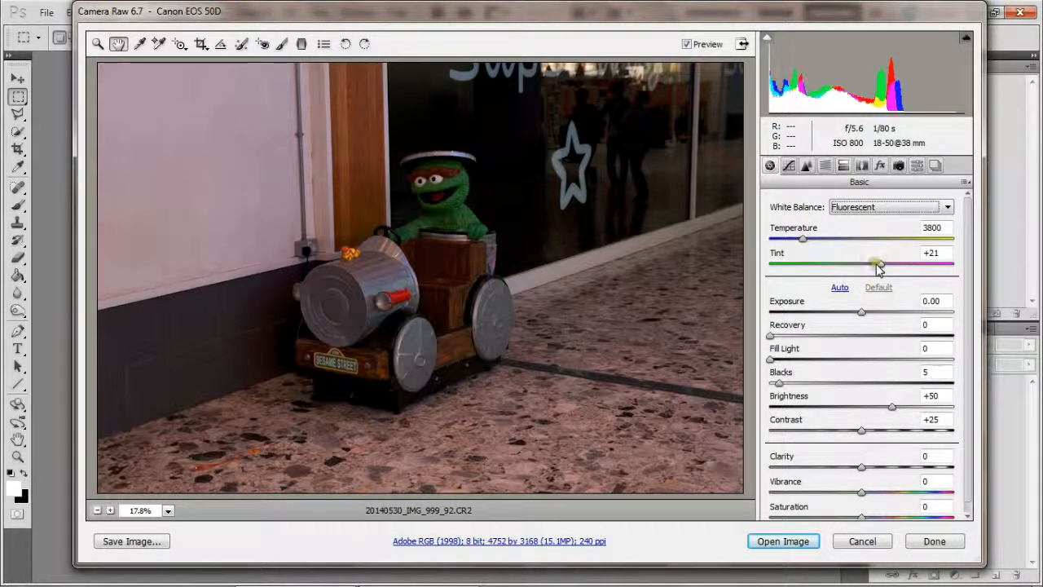
drag(880, 270, 867, 268)
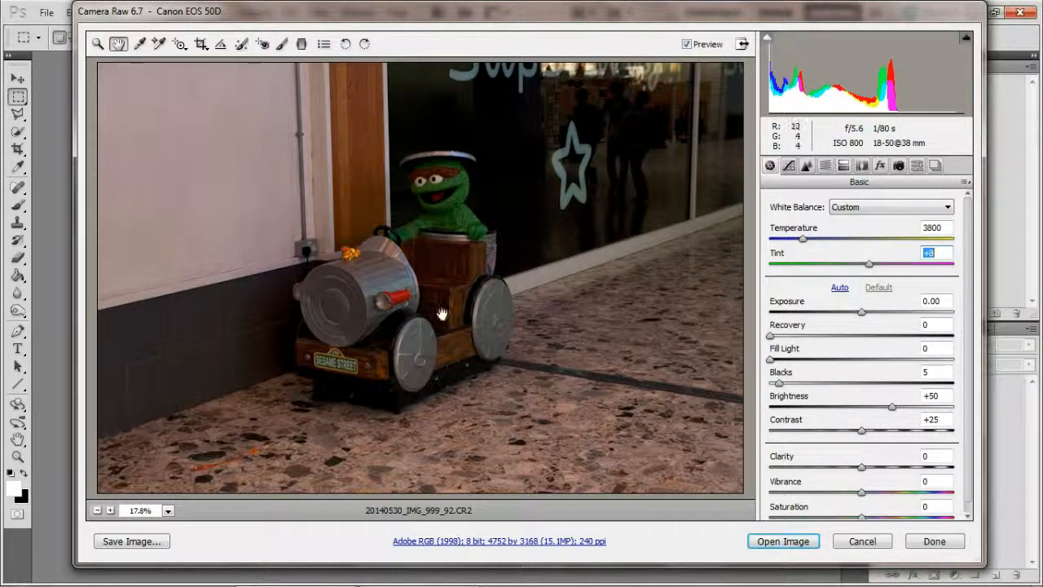
Compare the photo with its original settings and set the white balance temperature to 4150
click(687, 44)
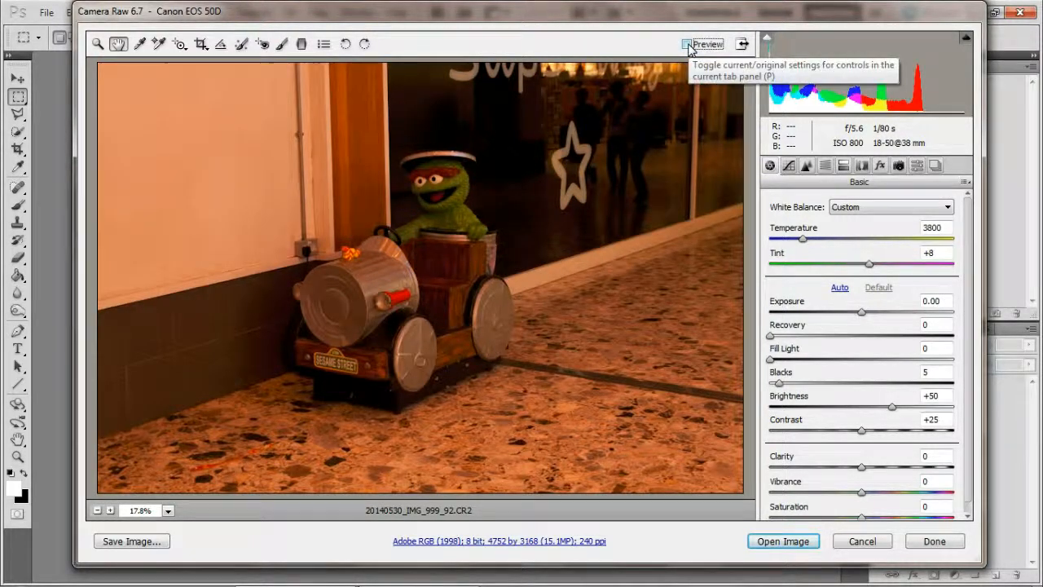
click(687, 44)
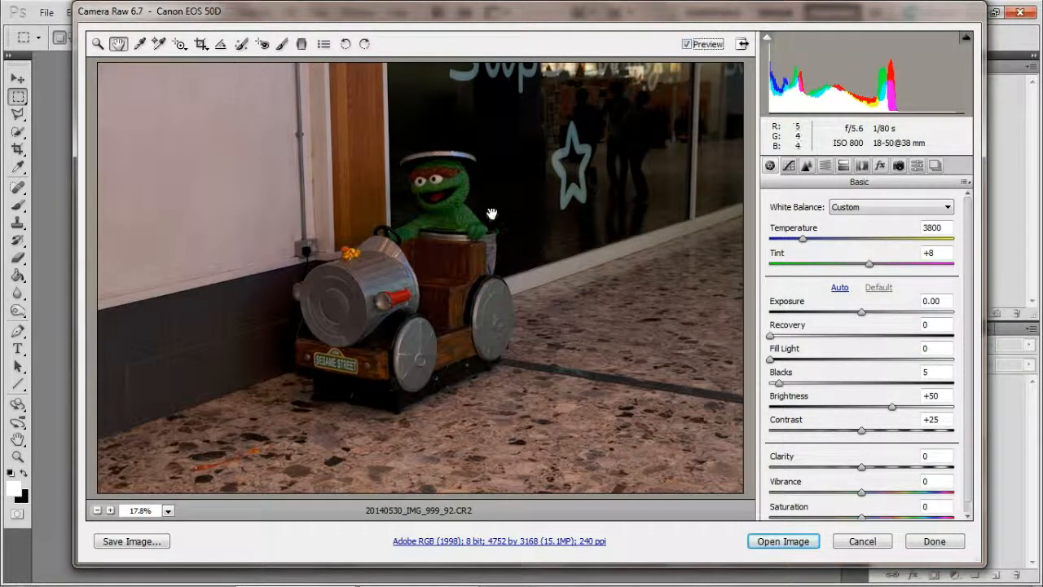
drag(803, 242, 809, 238)
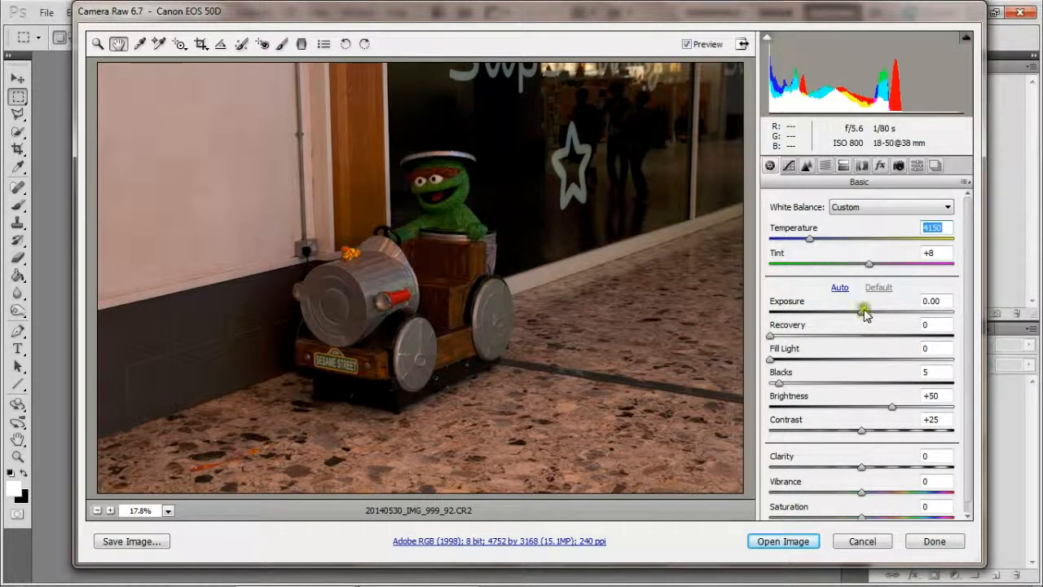
Set the exposure to +1.10, brightness to +44 and contrast to +37, and compare the photo with its original settings
drag(860, 318, 837, 319)
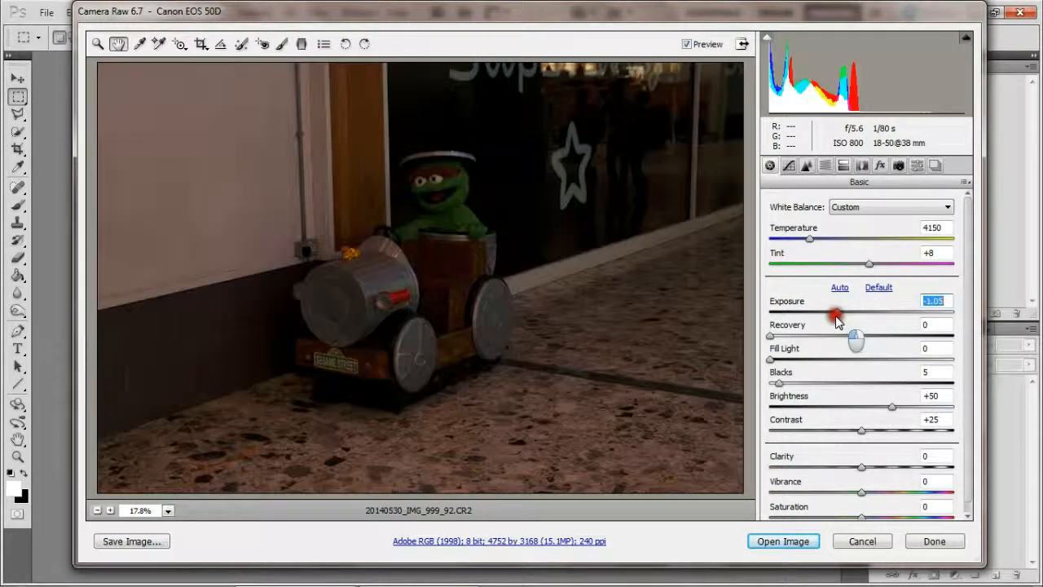
drag(840, 318, 888, 317)
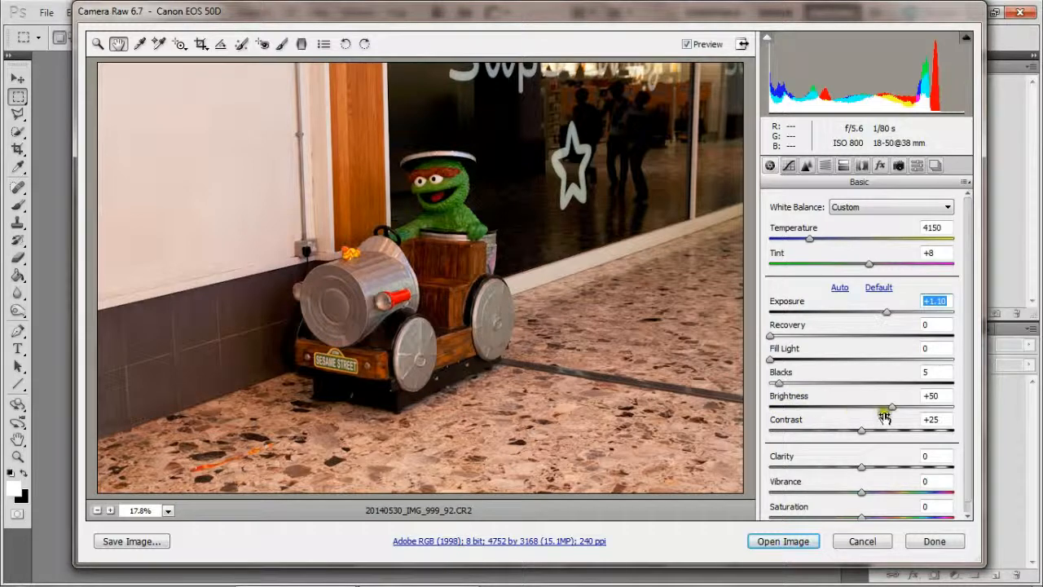
drag(892, 414, 877, 430)
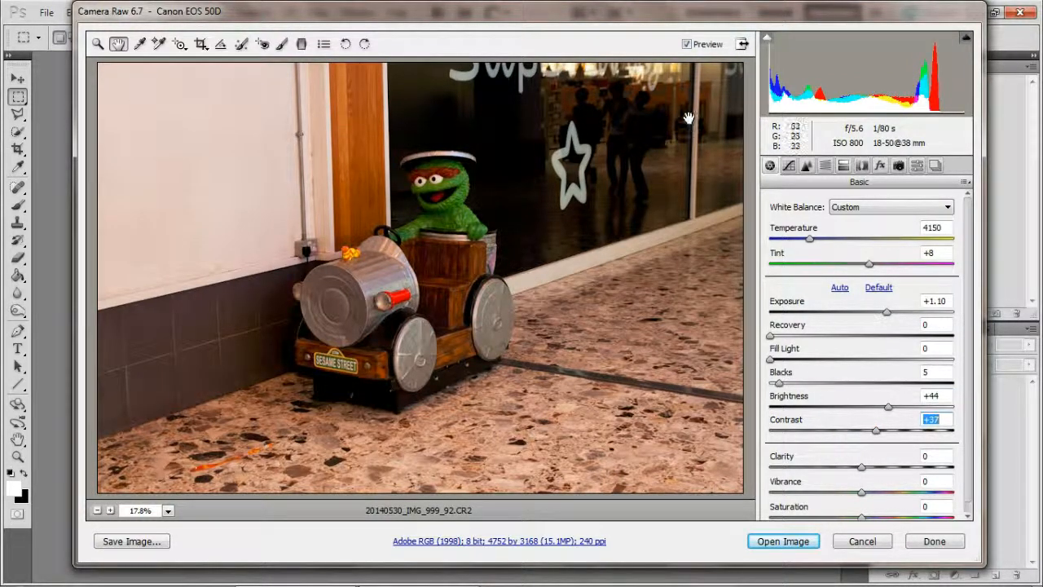
click(686, 44)
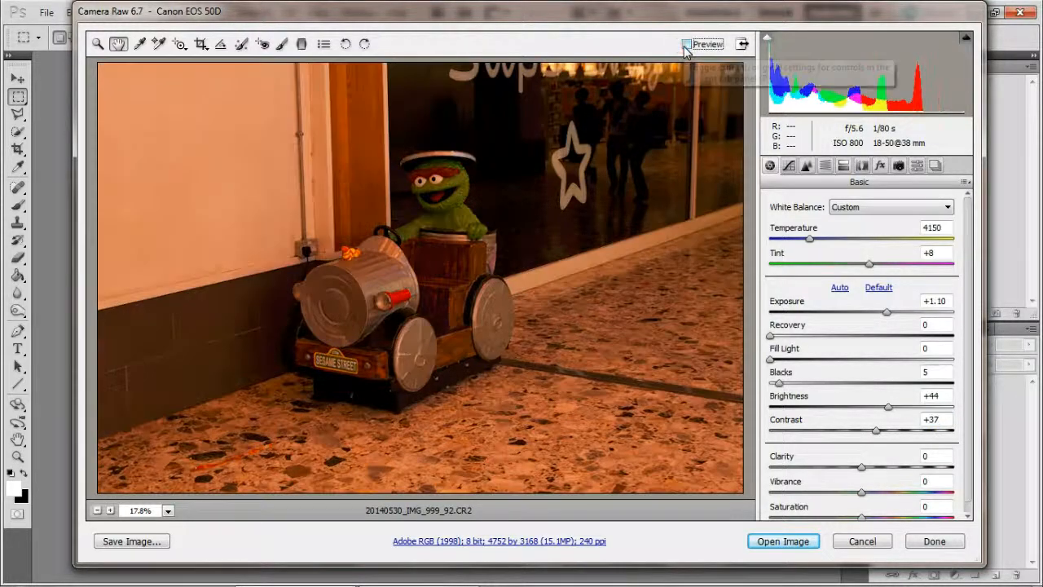
click(687, 45)
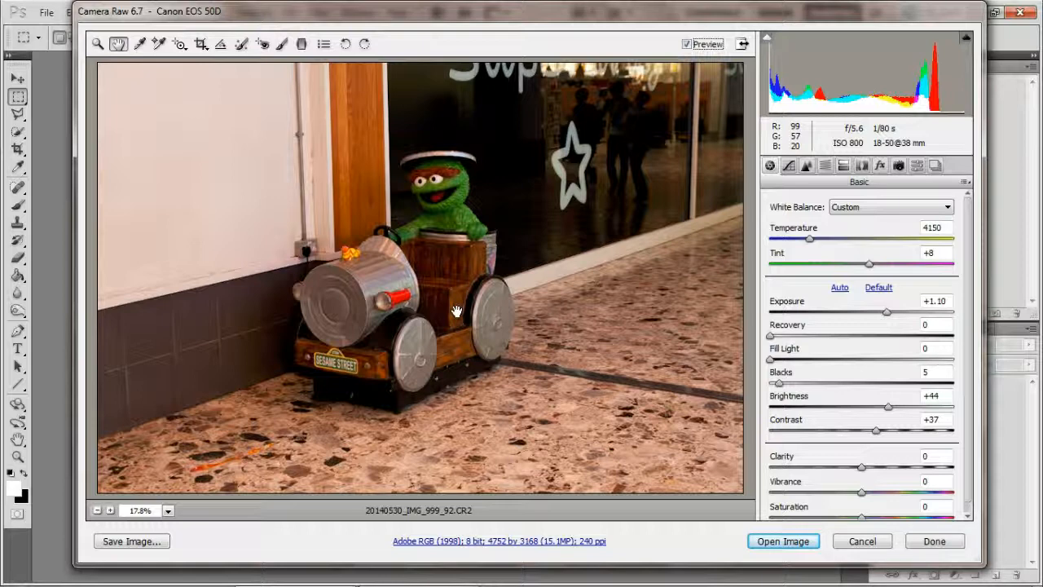
On the point tone curve, move the midtone point to input 120, output 128 and the highlight point to about input 200, output 219
click(788, 166)
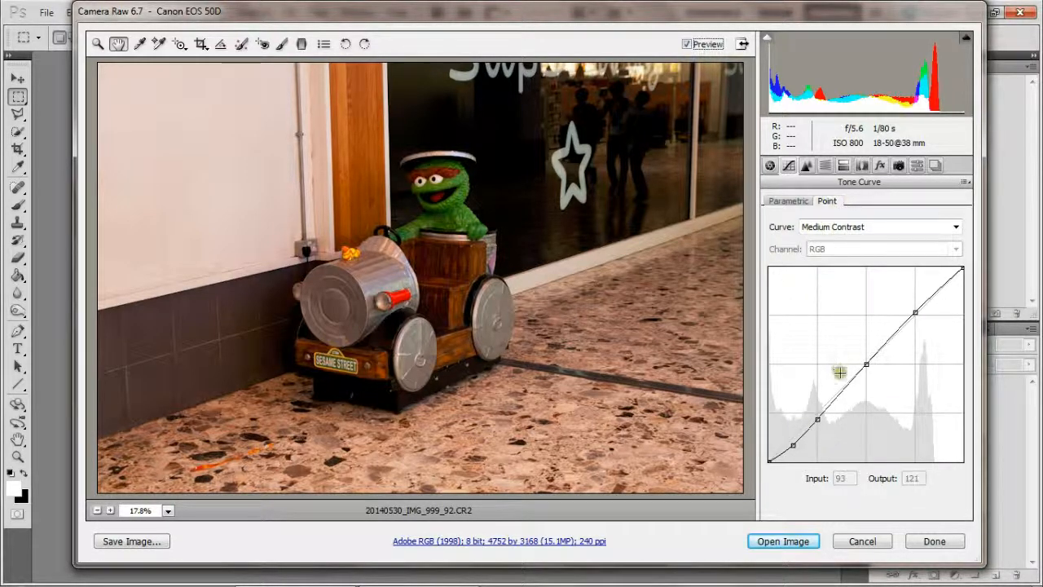
drag(868, 365, 867, 370)
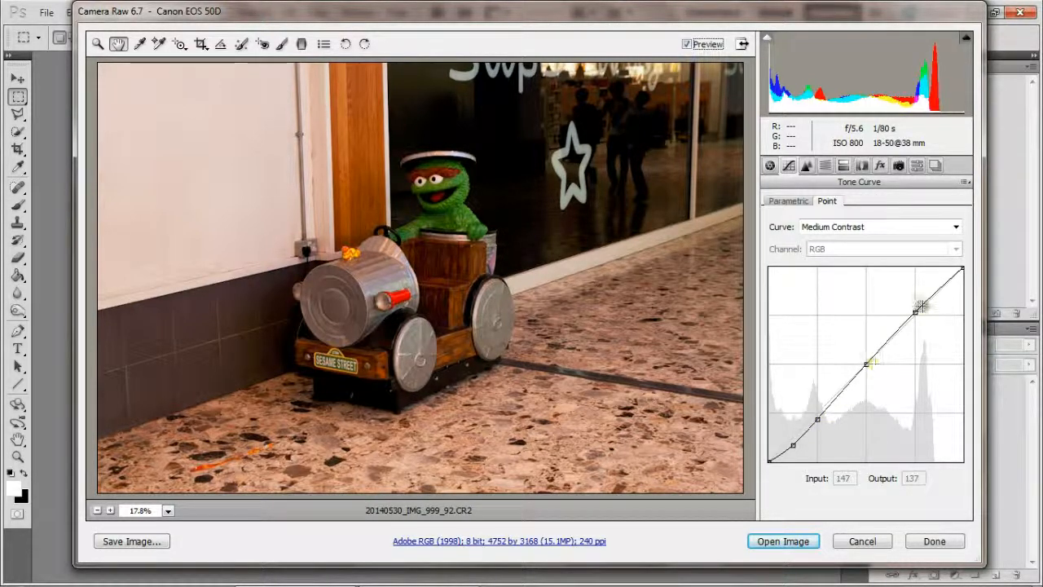
drag(917, 314, 910, 302)
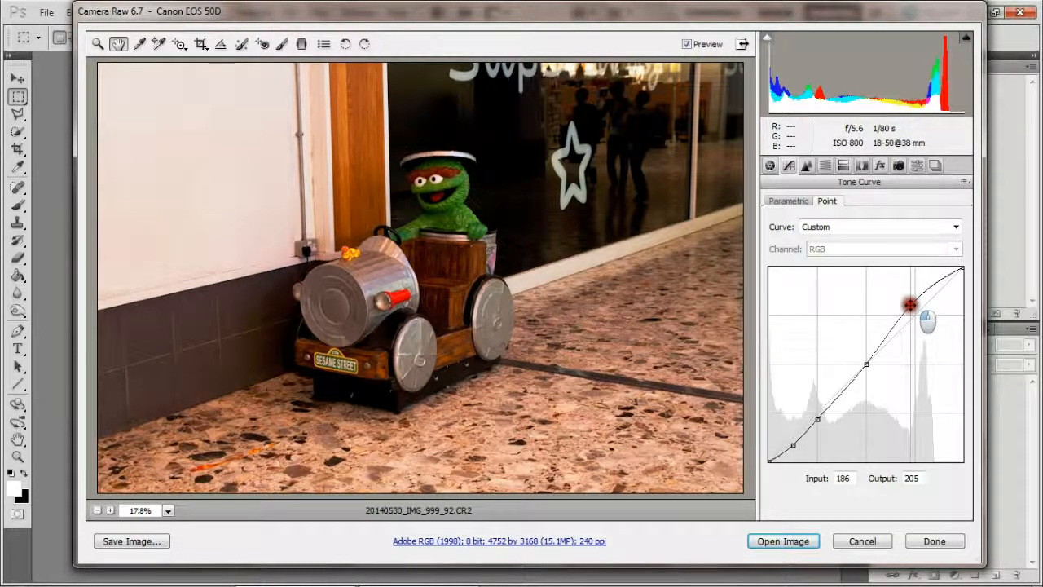
click(866, 364)
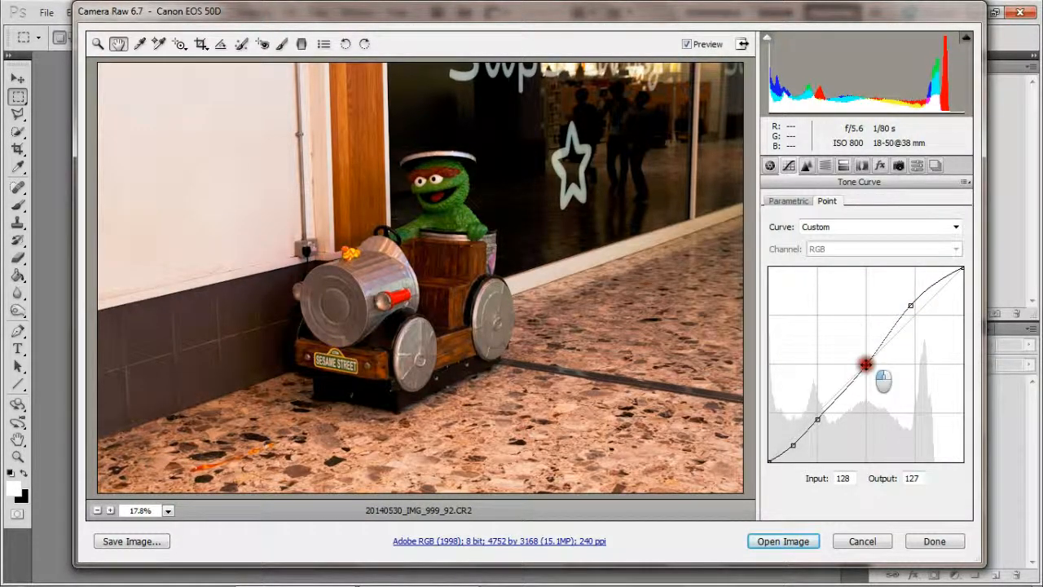
drag(865, 364, 860, 365)
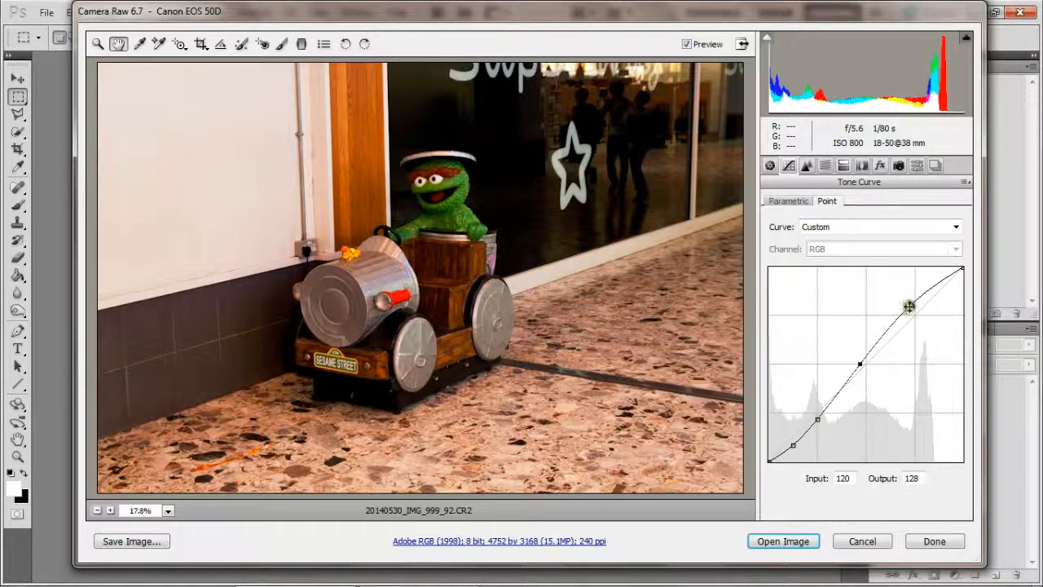
mouse_move(910, 306)
mouse_down()
mouse_move(907, 296)
mouse_move(933, 310)
mouse_move(915, 296)
mouse_move(941, 316)
mouse_move(920, 294)
mouse_up()
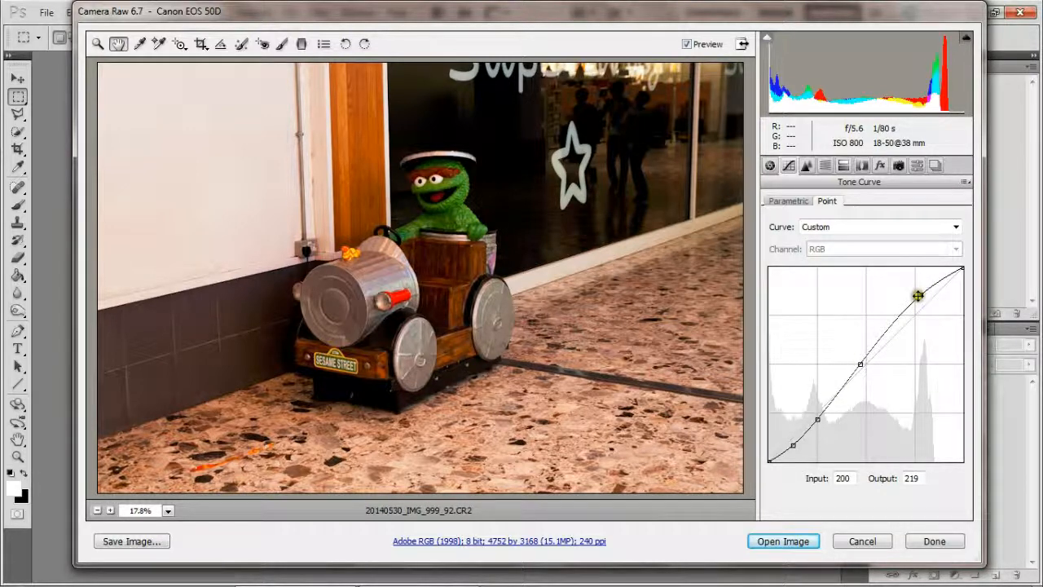
Remove the two lower points in the shadow part of the tone curve
click(791, 447)
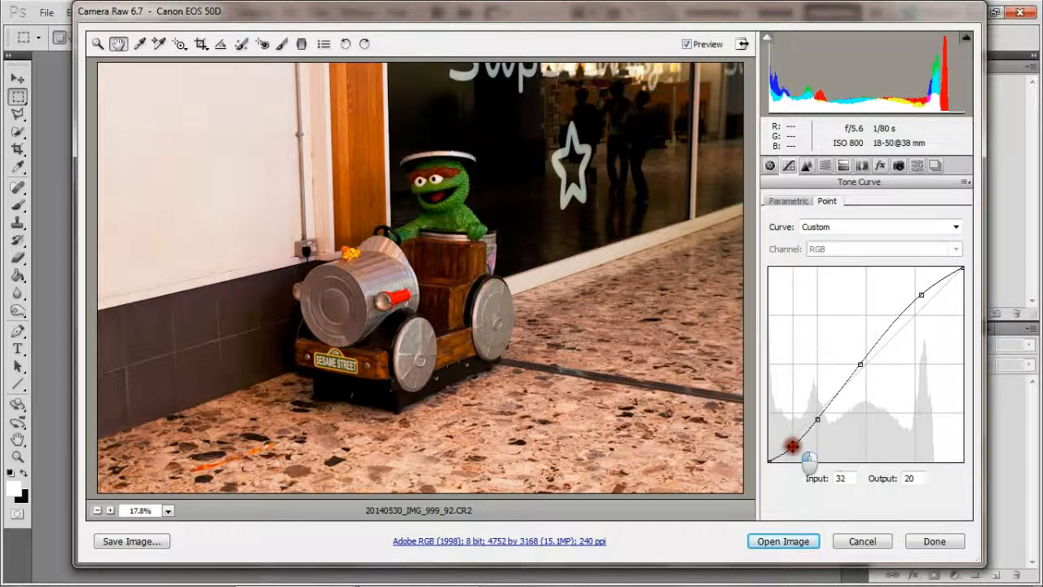
mouse_move(792, 446)
mouse_down()
mouse_move(818, 419)
mouse_move(800, 452)
mouse_up()
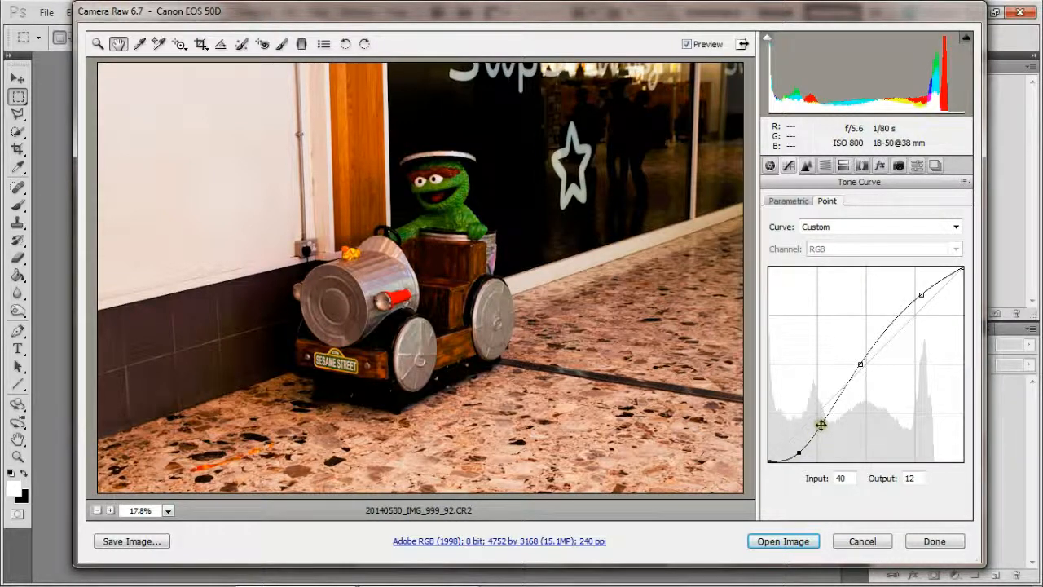
drag(821, 423, 778, 480)
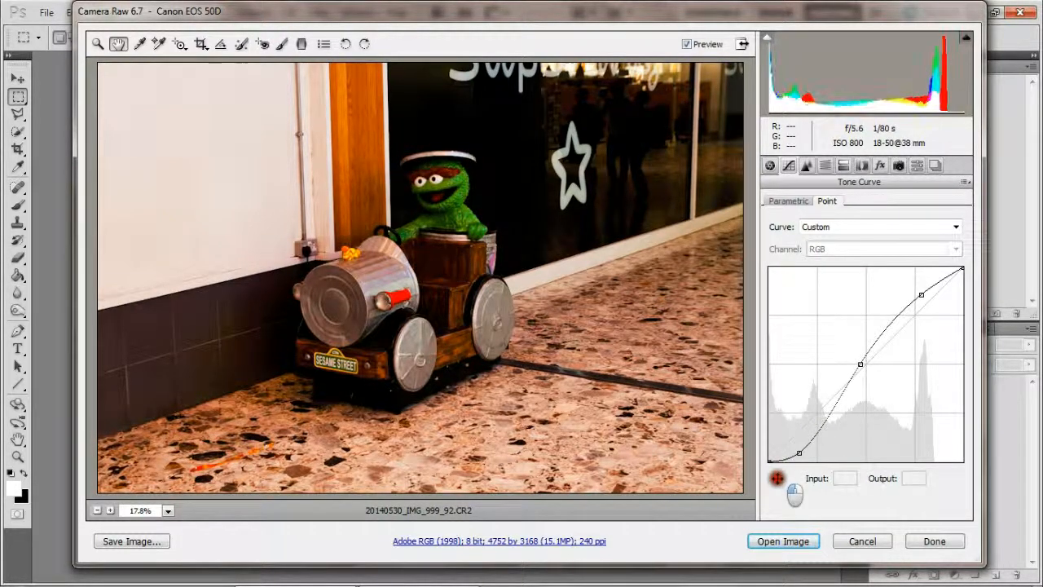
click(799, 453)
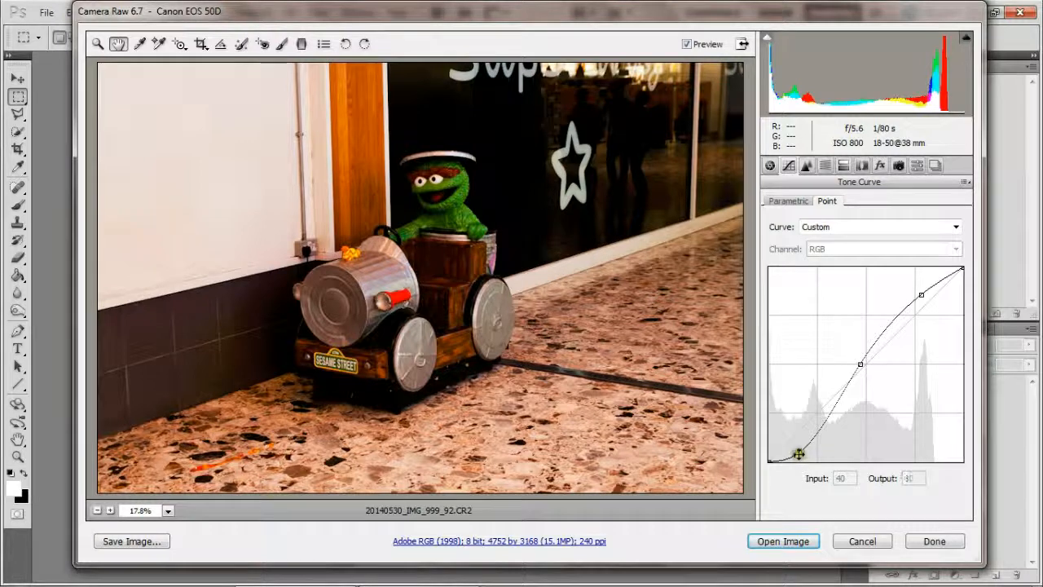
drag(798, 453, 791, 494)
Add a shadow point at input 62, output 45 on the tone curve and move the midtone point to input 124, output 124
click(804, 423)
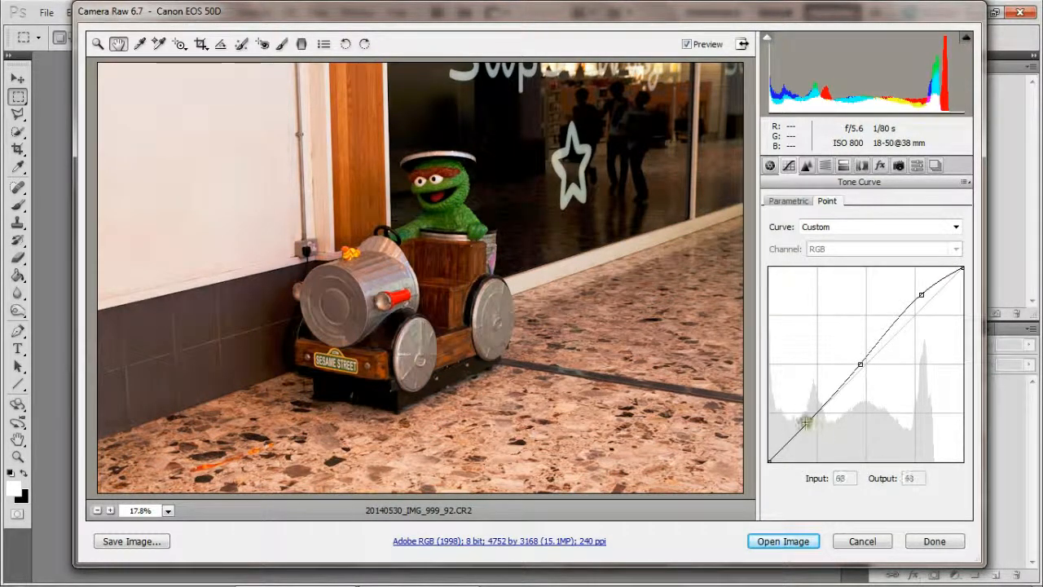
drag(806, 421, 815, 427)
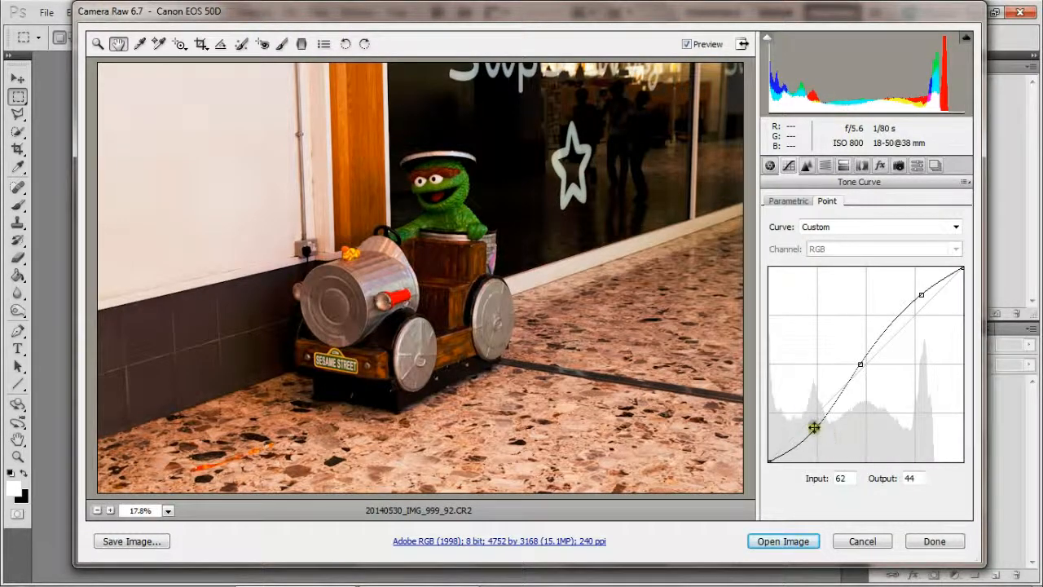
mouse_move(816, 429)
mouse_down()
mouse_move(802, 434)
mouse_move(803, 415)
mouse_up()
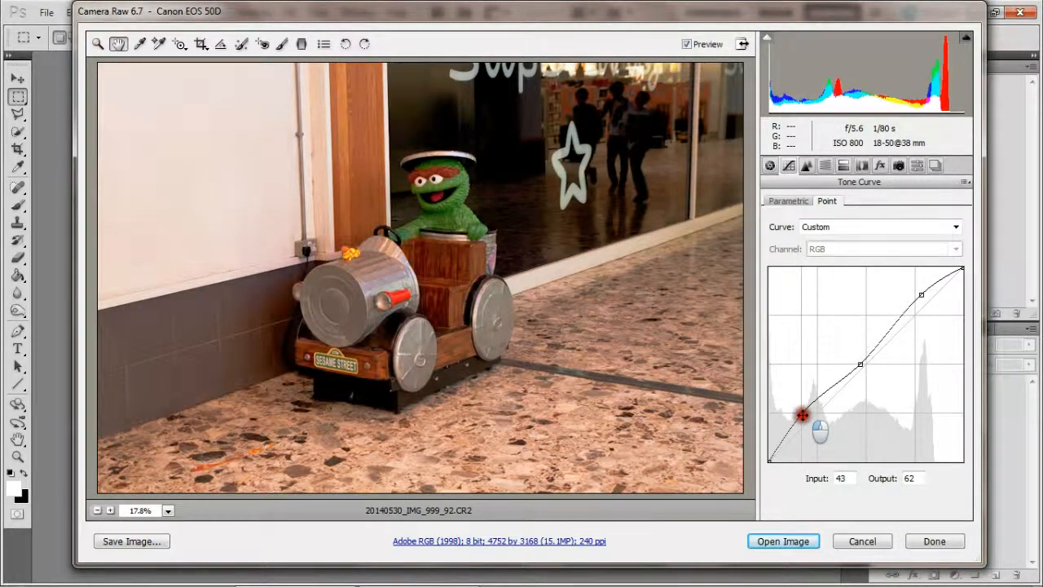
drag(801, 414, 816, 427)
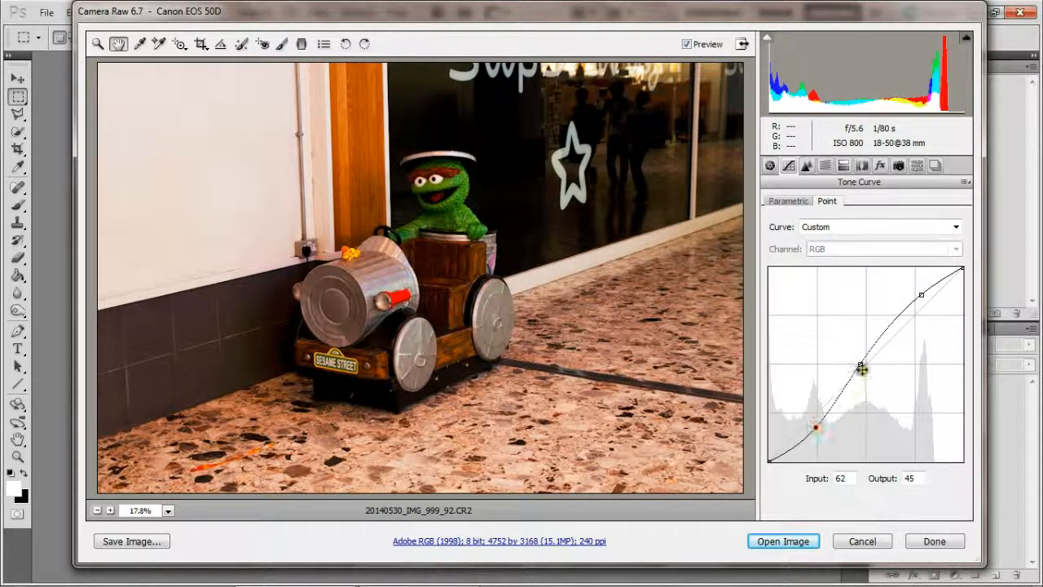
mouse_move(859, 362)
mouse_down()
mouse_move(842, 370)
mouse_move(863, 367)
mouse_up()
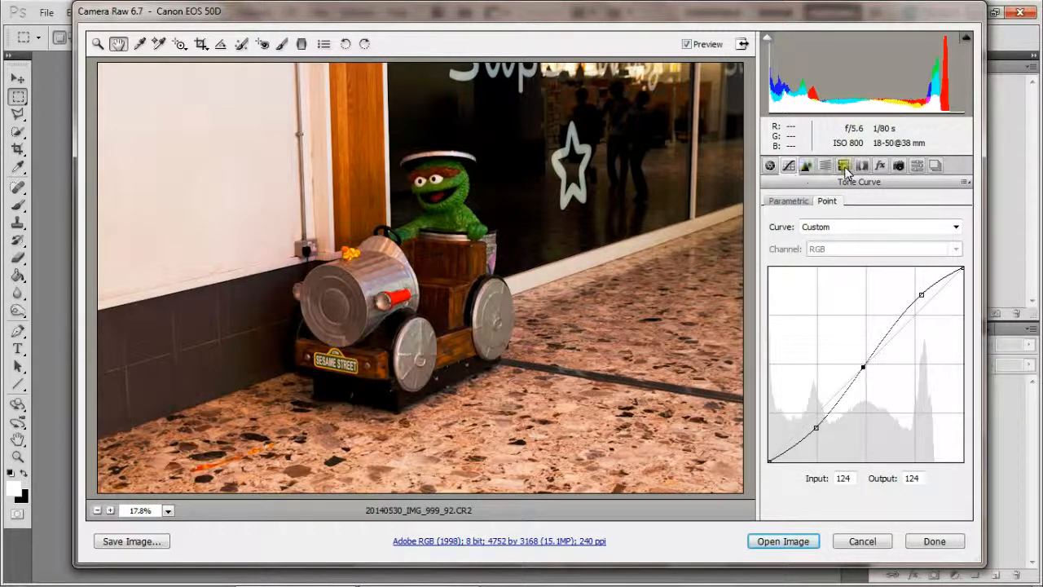
click(806, 167)
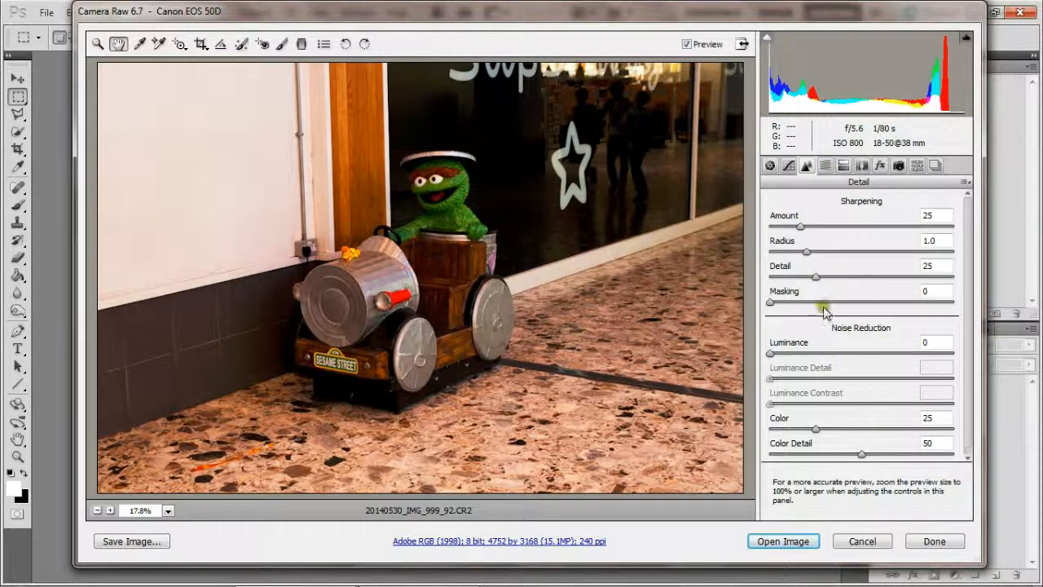
click(830, 165)
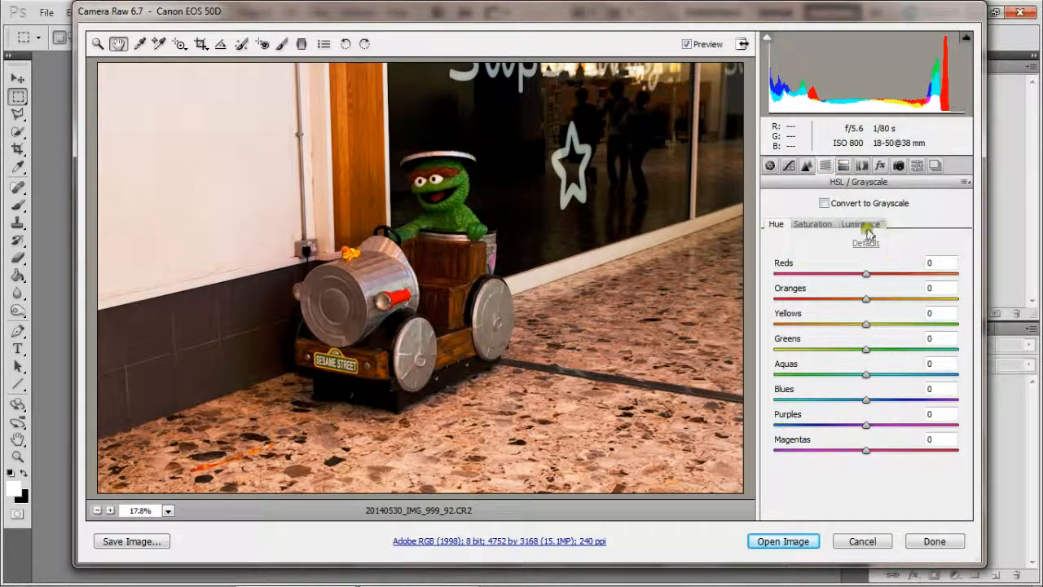
click(845, 167)
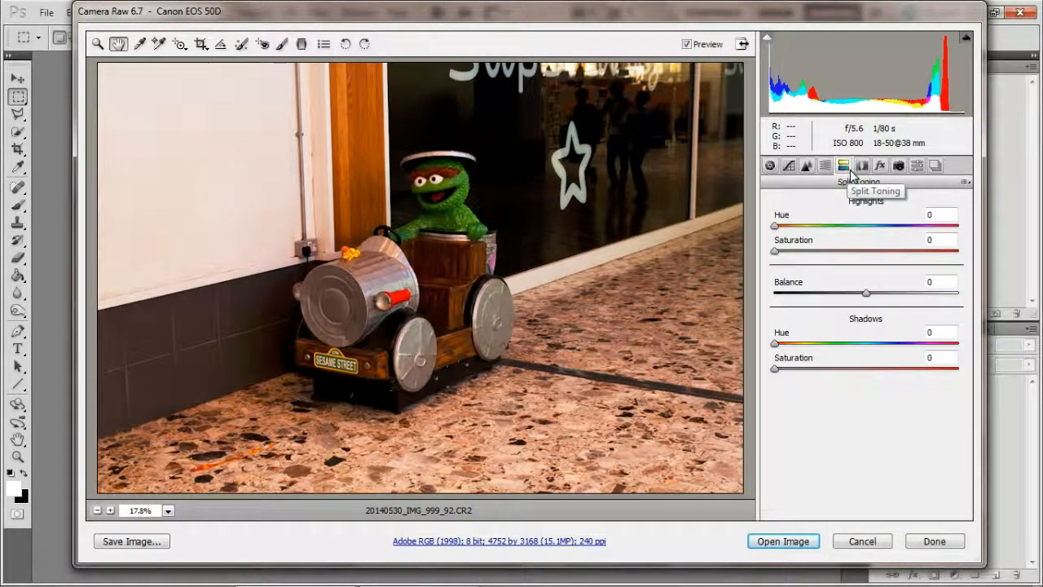
Enable lens profile corrections and set the lens make to Sigma
click(863, 167)
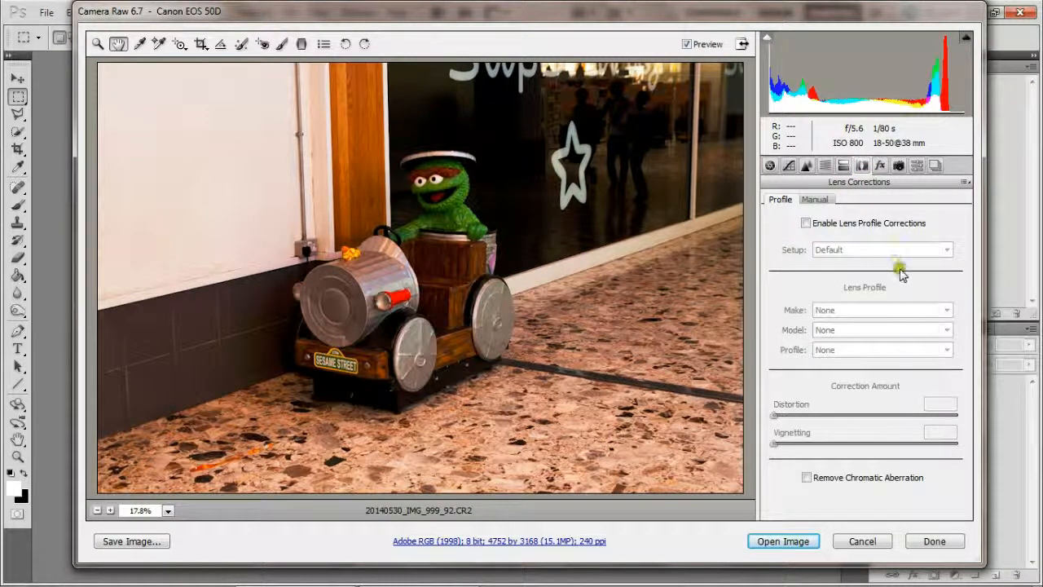
click(806, 226)
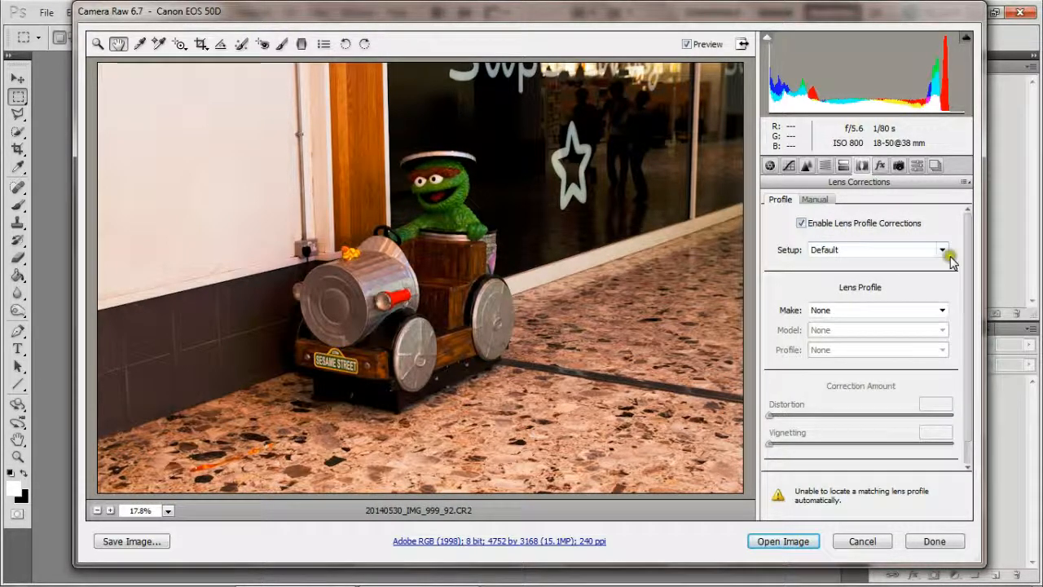
click(943, 251)
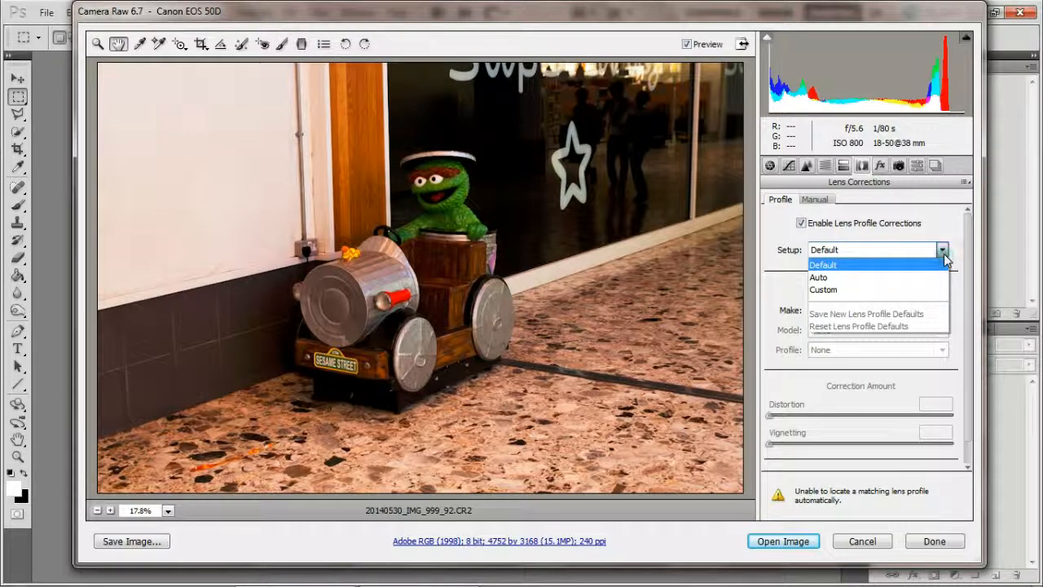
click(942, 251)
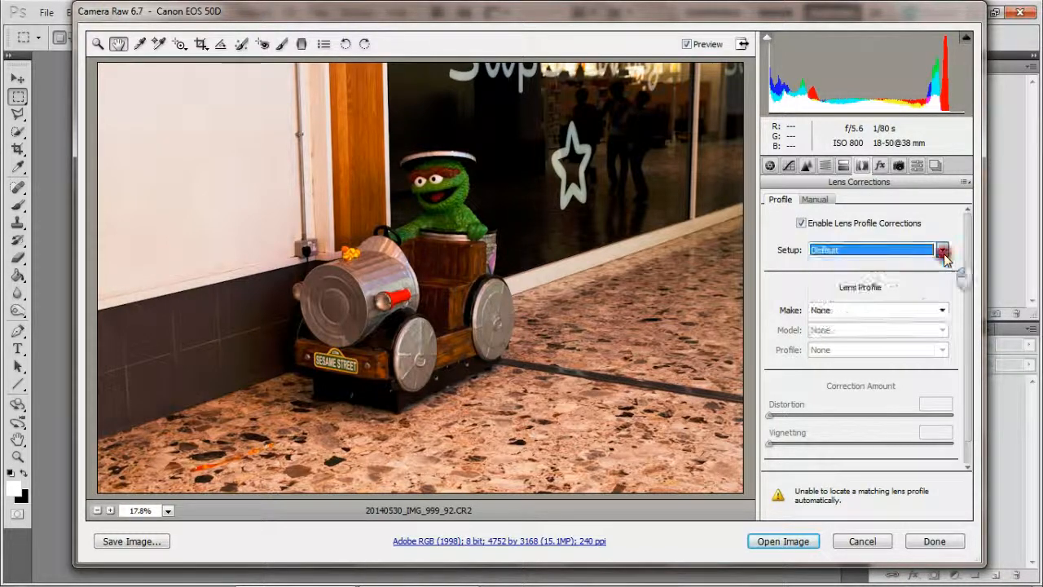
click(941, 311)
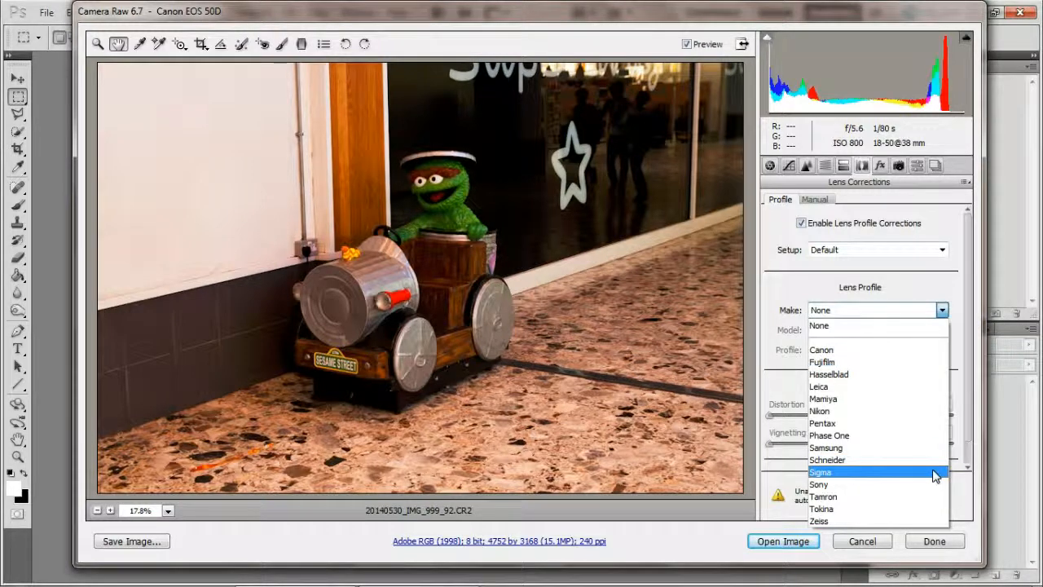
click(840, 474)
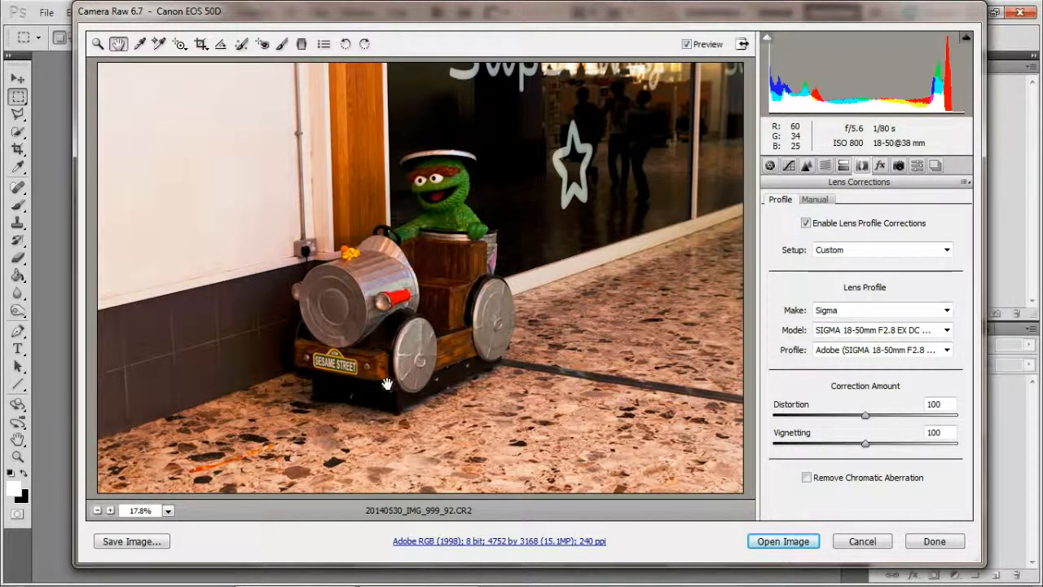
Compare the photo with and without the lens correction and turn on chromatic aberration removal
click(686, 45)
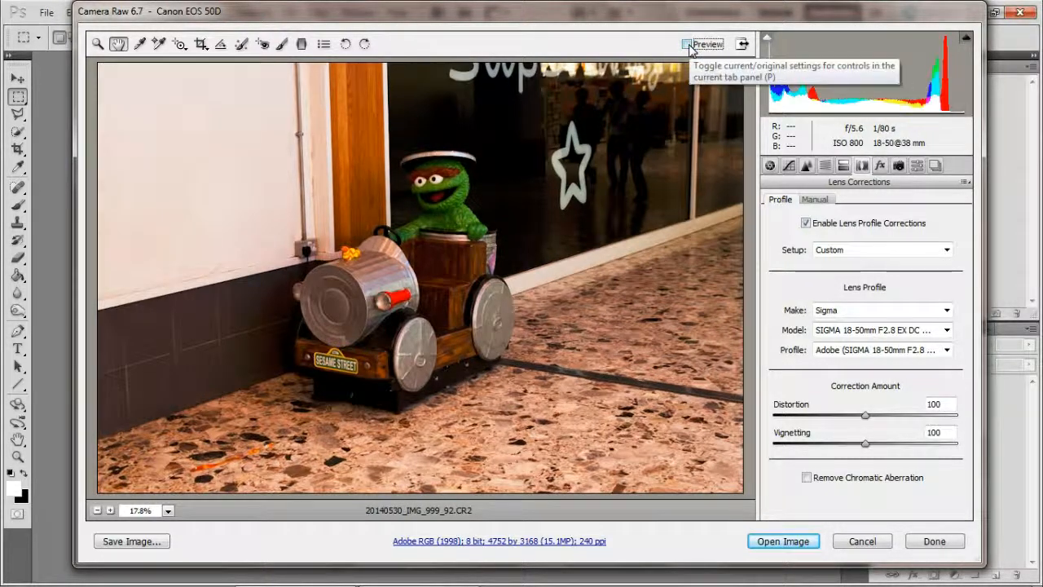
click(689, 45)
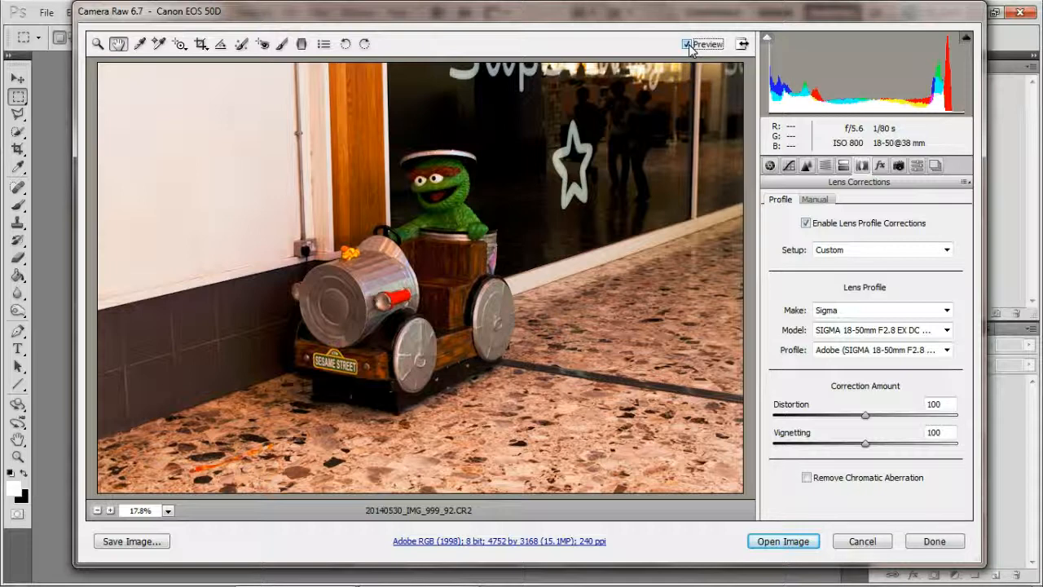
click(808, 476)
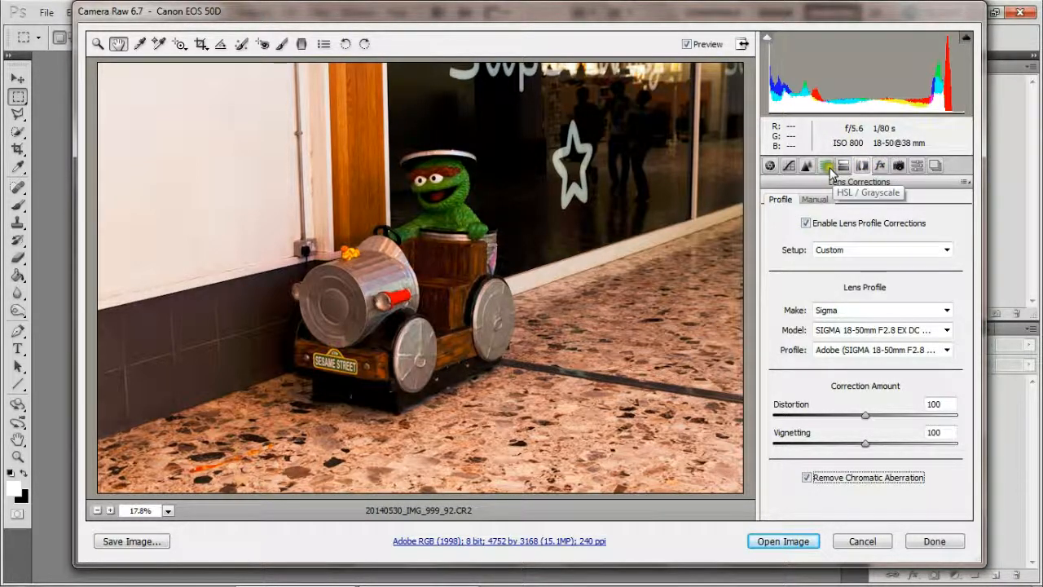
Reduce the photo's luminance noise by setting the Luminance noise reduction to 30, judging the effect on the green puppet
click(822, 167)
click(807, 166)
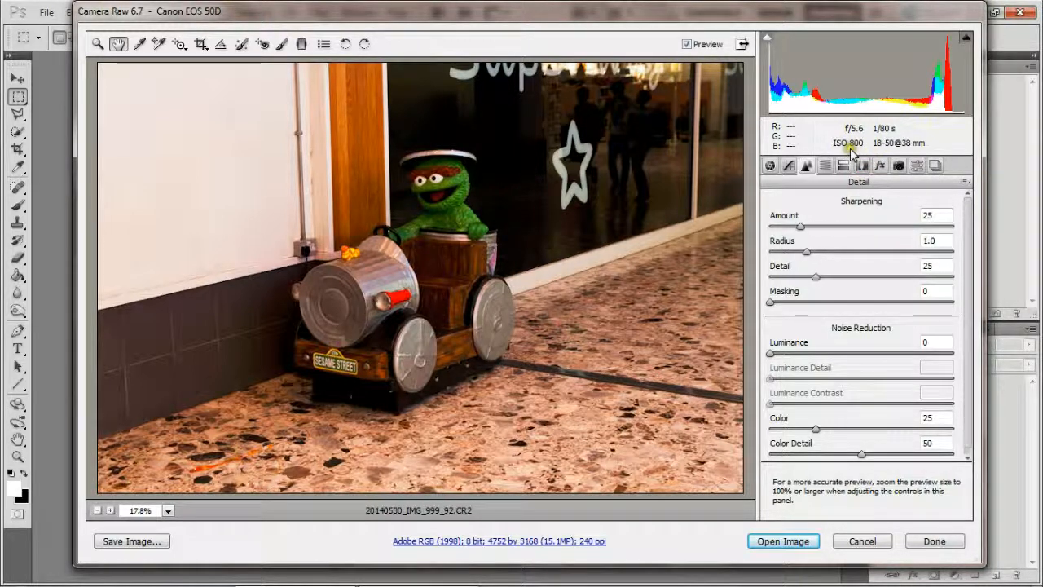
click(166, 511)
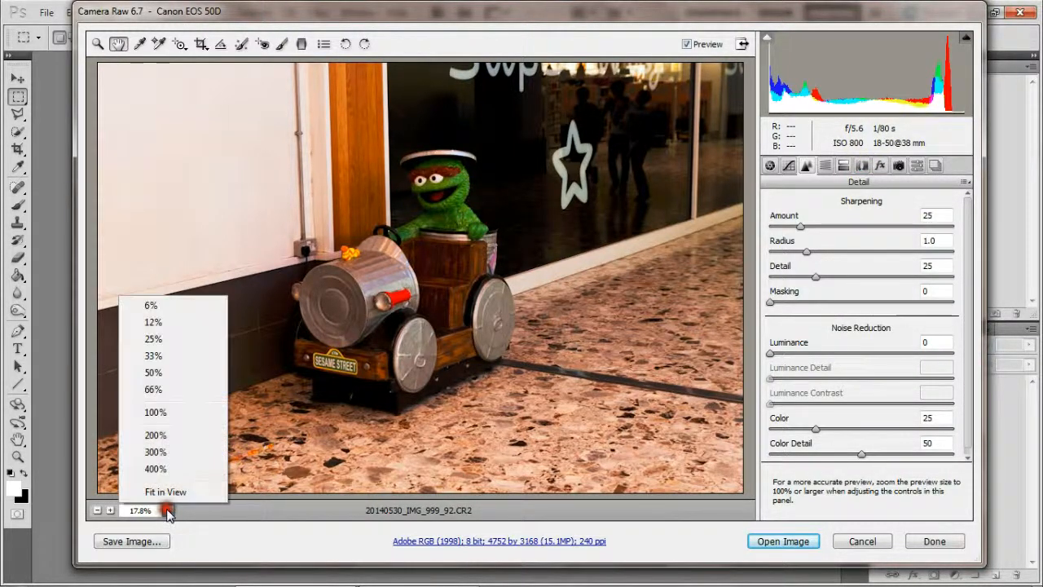
click(155, 412)
drag(436, 144, 449, 366)
drag(459, 163, 523, 341)
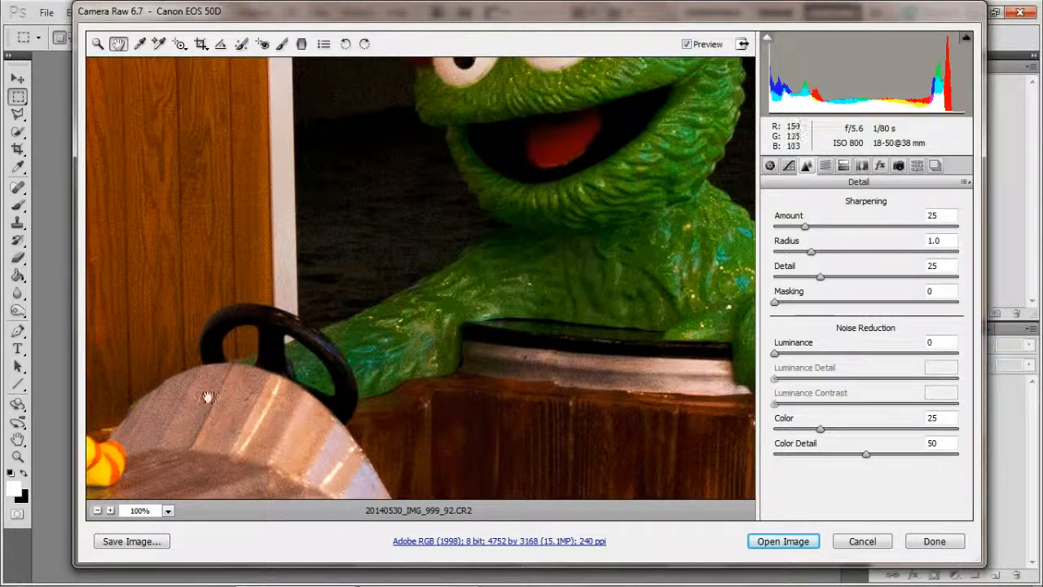
drag(777, 354, 800, 356)
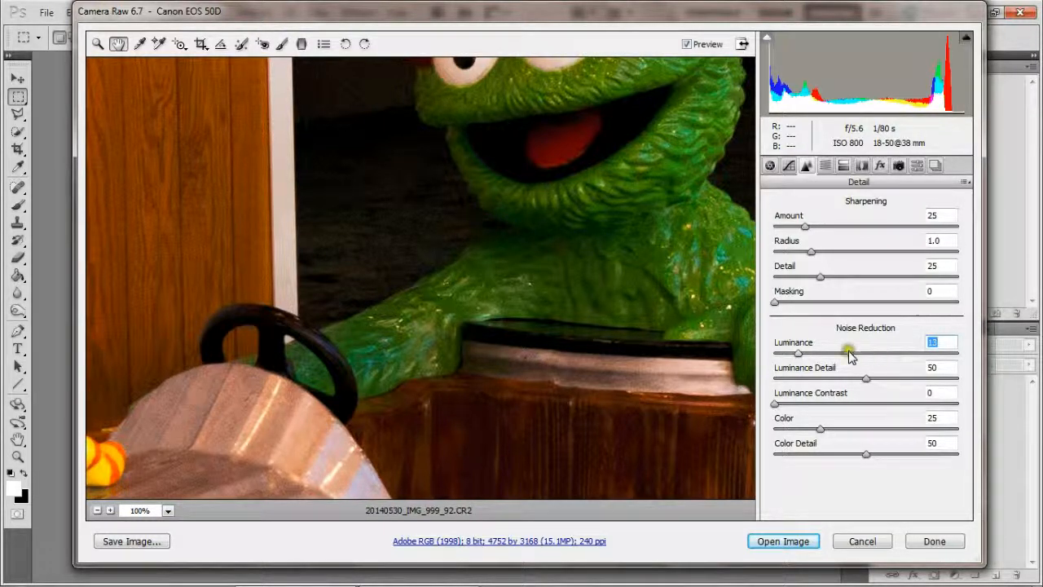
drag(800, 356, 829, 354)
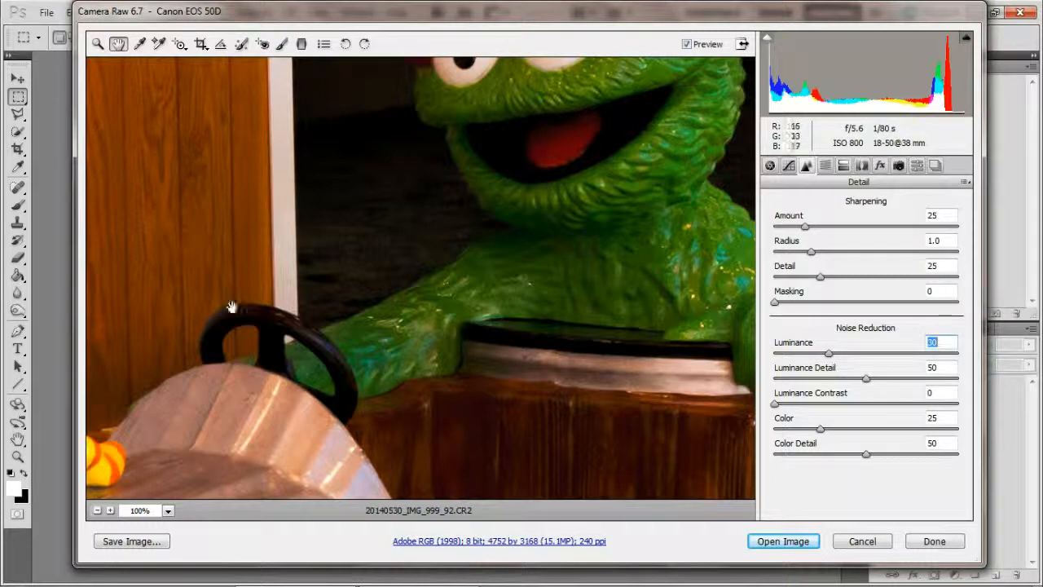
Compare the photo with and without the noise reduction, both at 100% and with the whole image fitted in view
click(687, 45)
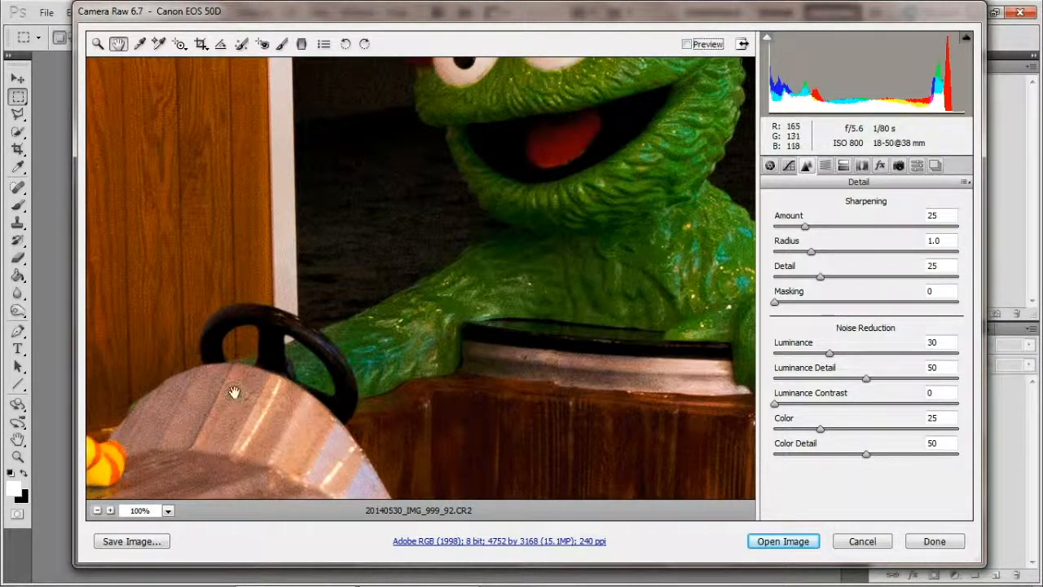
click(687, 44)
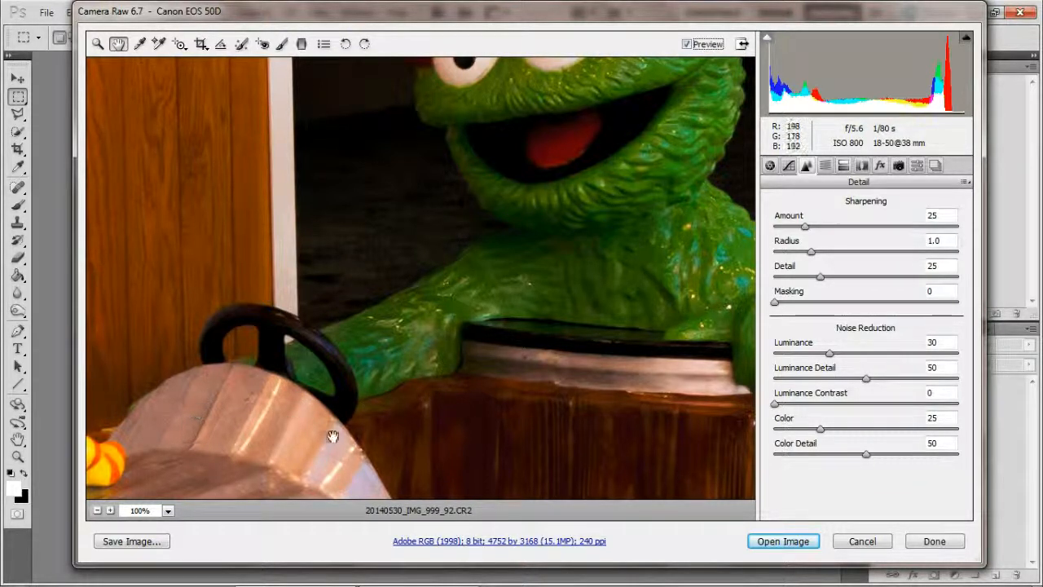
click(168, 510)
click(173, 491)
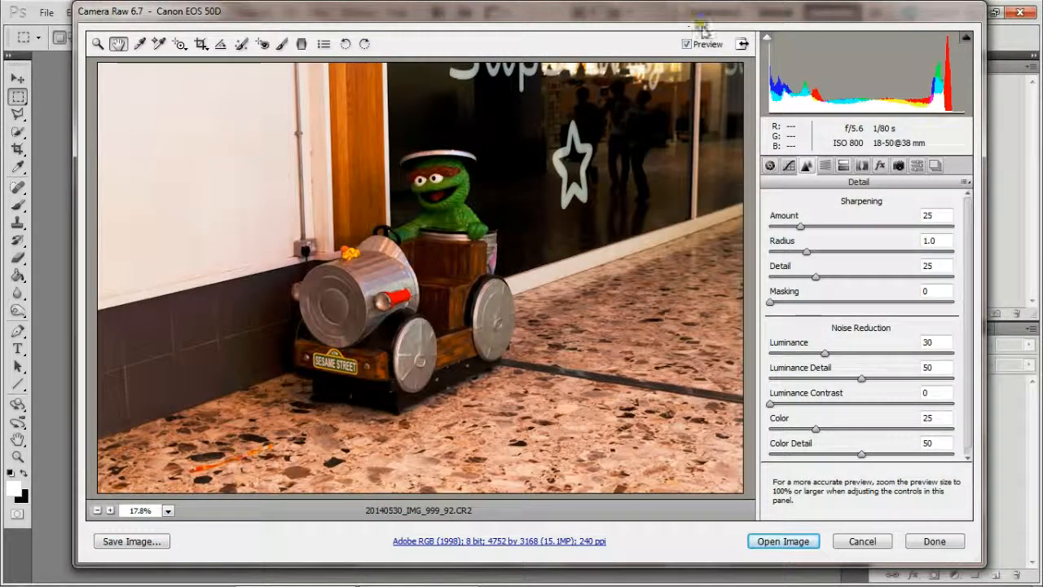
click(686, 44)
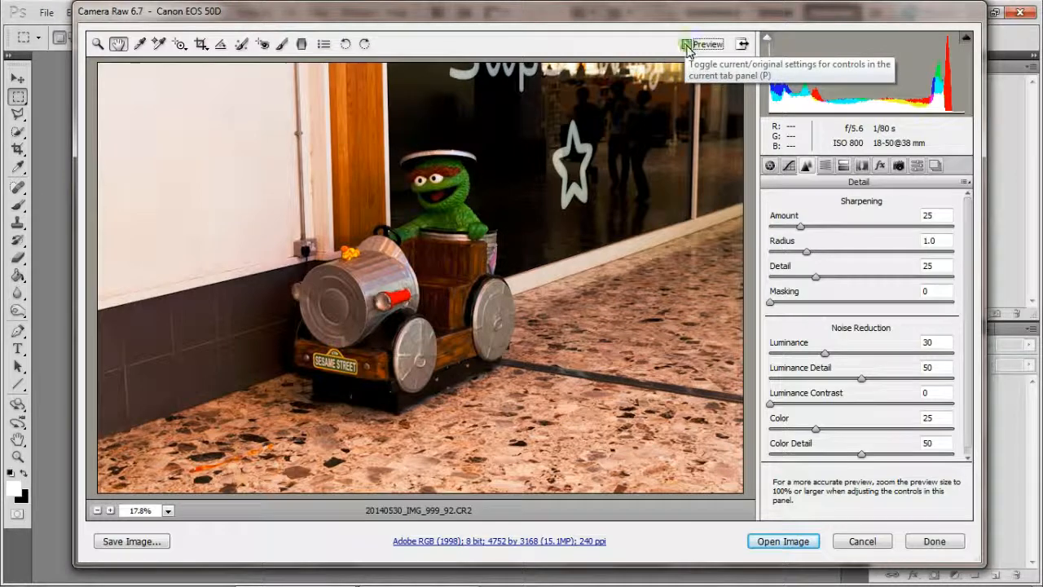
click(688, 46)
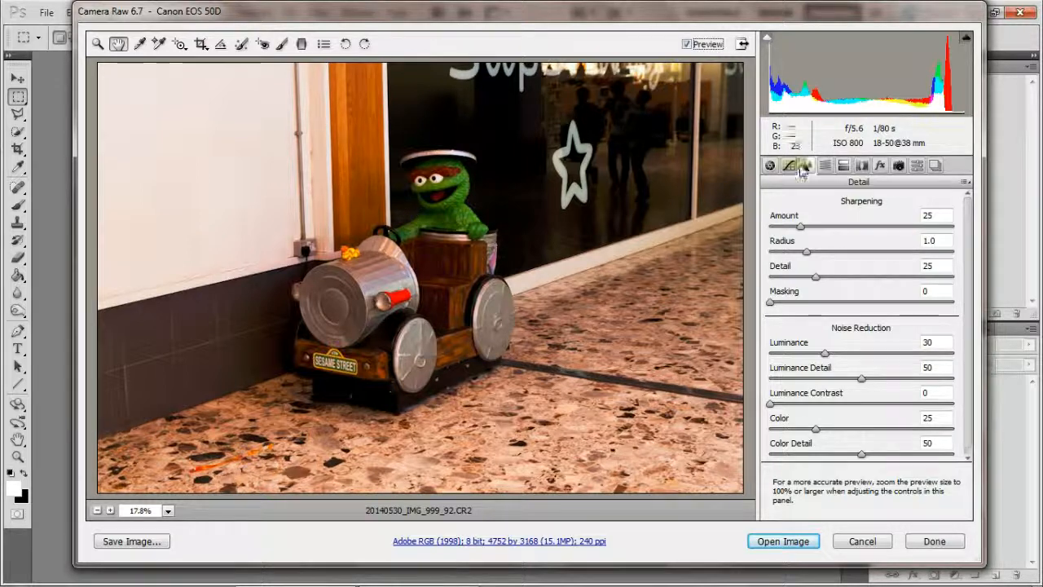
Review the basic white balance and tone settings and open the developed photo in Photoshop
click(770, 166)
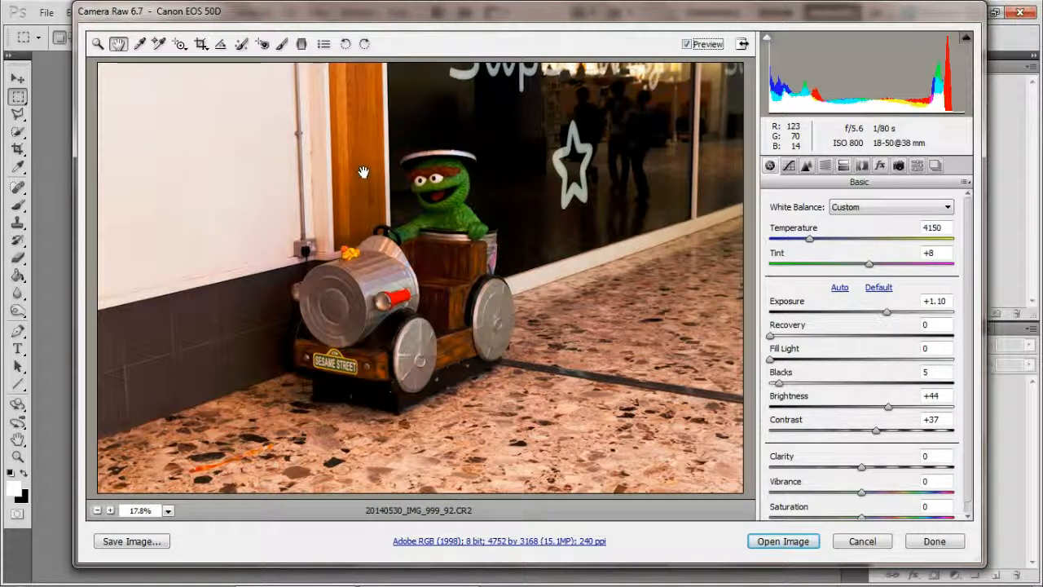
click(776, 543)
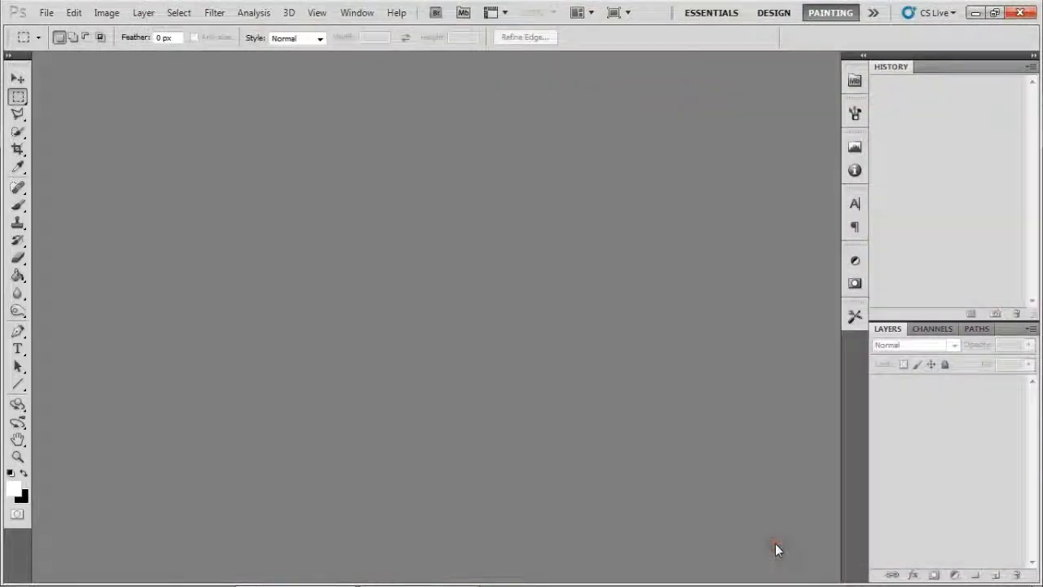